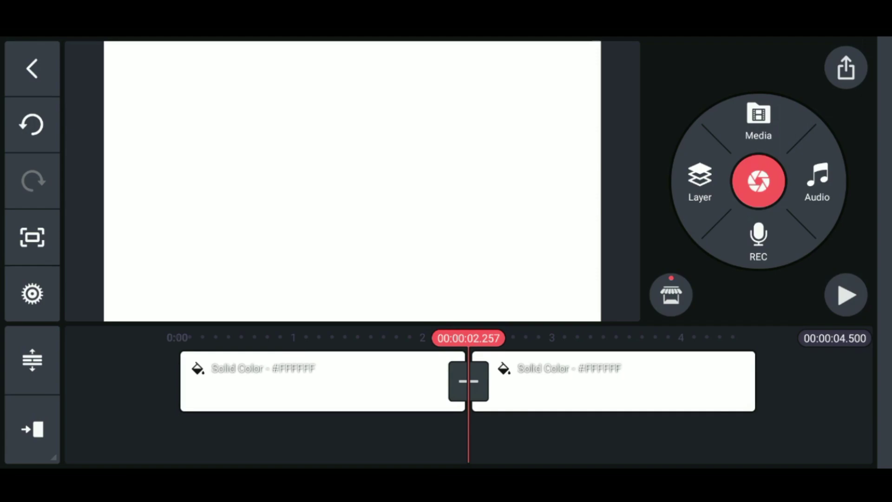
Nudge the playhead slightly earlier on the two white Solid Color clips.
{"action": "left_click_drag", "start_coordinate": [714, 428], "coordinate": [720, 420]}
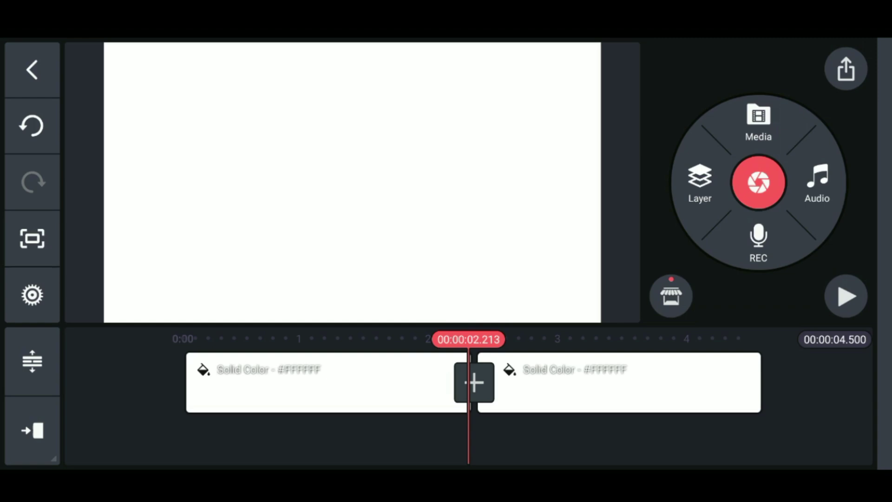
{"action": "left_click", "coordinate": [474, 382]}
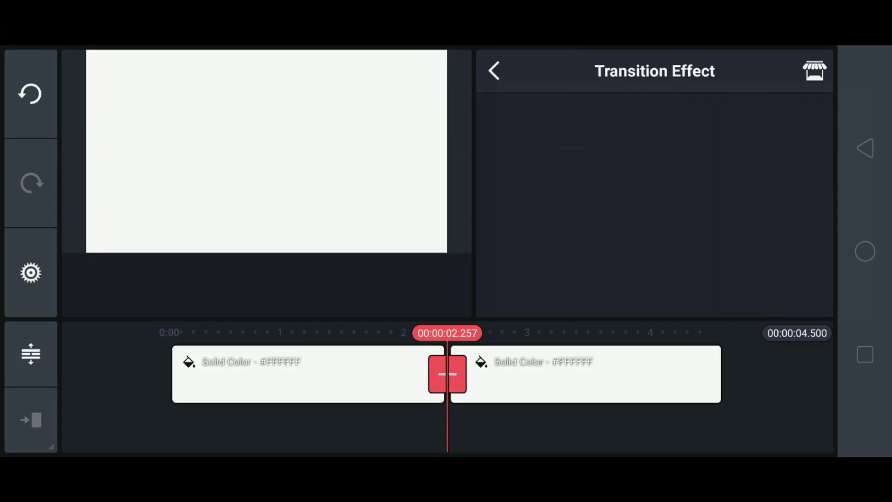
{"action": "scroll", "coordinate": [688, 279], "scroll_direction": "down", "scroll_amount": 1}
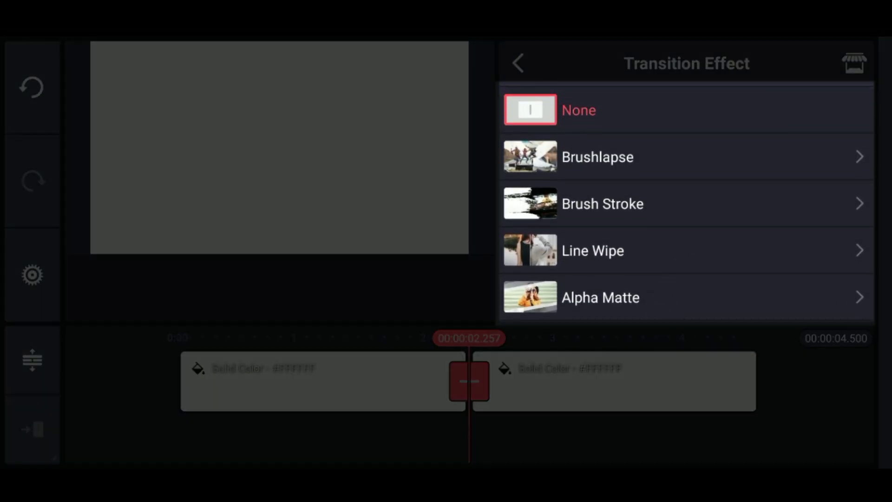
{"action": "scroll", "coordinate": [704, 289], "scroll_direction": "down", "scroll_amount": 2}
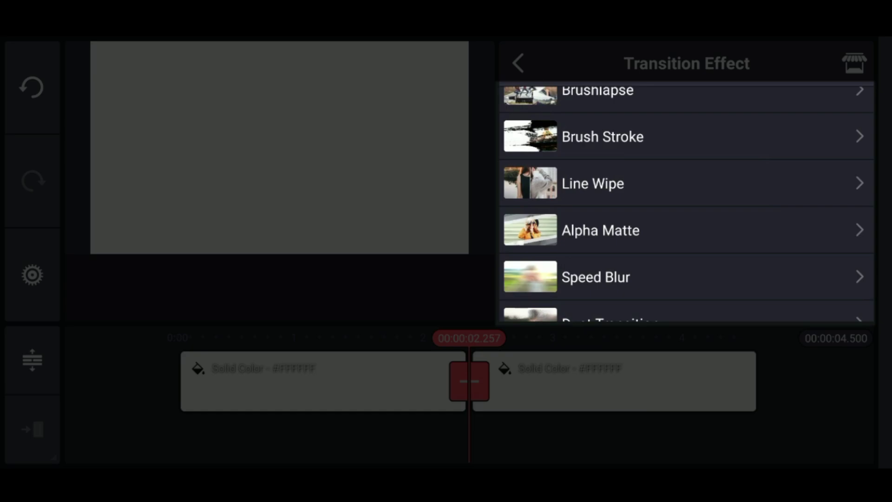
{"action": "scroll", "coordinate": [665, 198], "scroll_direction": "down", "scroll_amount": 1}
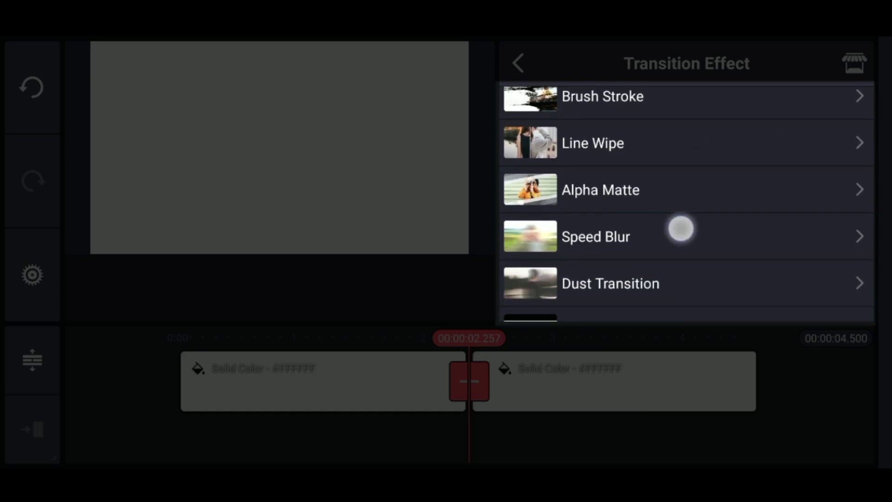
{"action": "scroll", "coordinate": [679, 237], "scroll_direction": "up", "scroll_amount": 3}
{"action": "scroll", "coordinate": [679, 237], "scroll_direction": "down", "scroll_amount": 5}
{"action": "scroll", "coordinate": [679, 237], "scroll_direction": "down", "scroll_amount": 4}
{"action": "scroll", "coordinate": [679, 237], "scroll_direction": "down", "scroll_amount": 5}
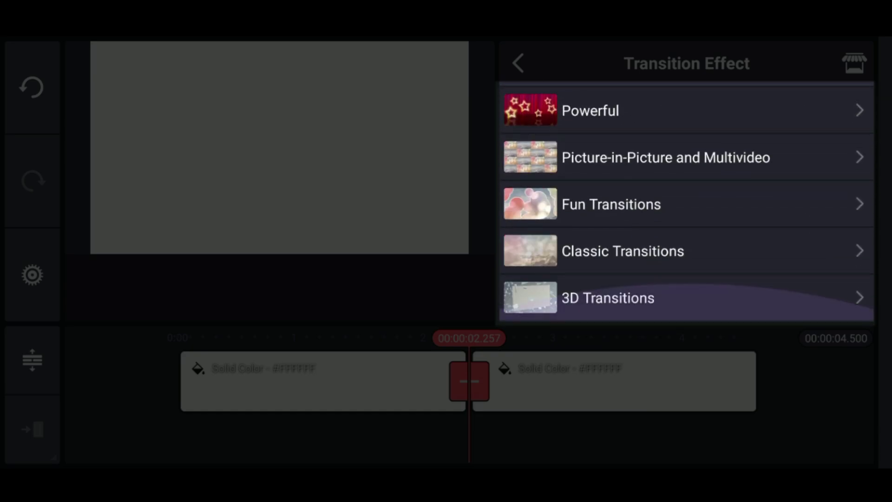
{"action": "scroll", "coordinate": [640, 301], "scroll_direction": "up", "scroll_amount": 2}
{"action": "scroll", "coordinate": [639, 301], "scroll_direction": "up", "scroll_amount": 1}
{"action": "scroll", "coordinate": [640, 301], "scroll_direction": "up", "scroll_amount": 3}
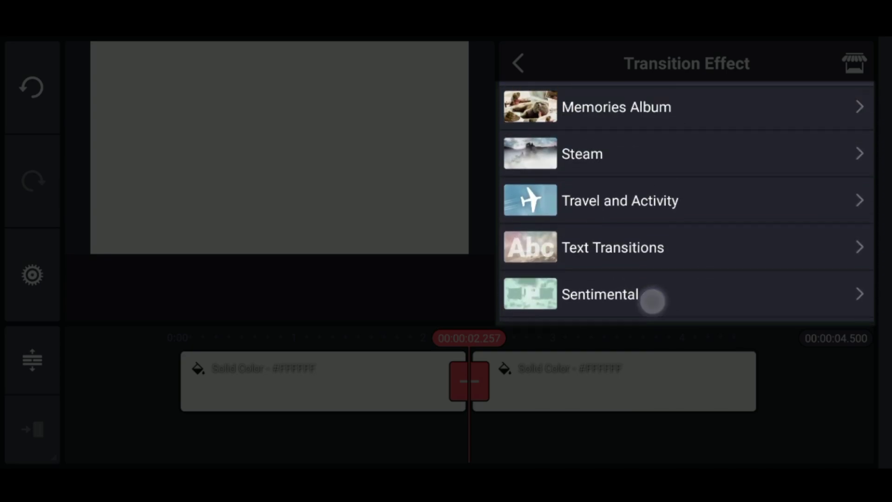
{"action": "scroll", "coordinate": [679, 230], "scroll_direction": "up", "scroll_amount": 2}
{"action": "scroll", "coordinate": [679, 230], "scroll_direction": "down", "scroll_amount": 1}
{"action": "scroll", "coordinate": [620, 311], "scroll_direction": "up", "scroll_amount": 2}
{"action": "scroll", "coordinate": [621, 311], "scroll_direction": "up", "scroll_amount": 2}
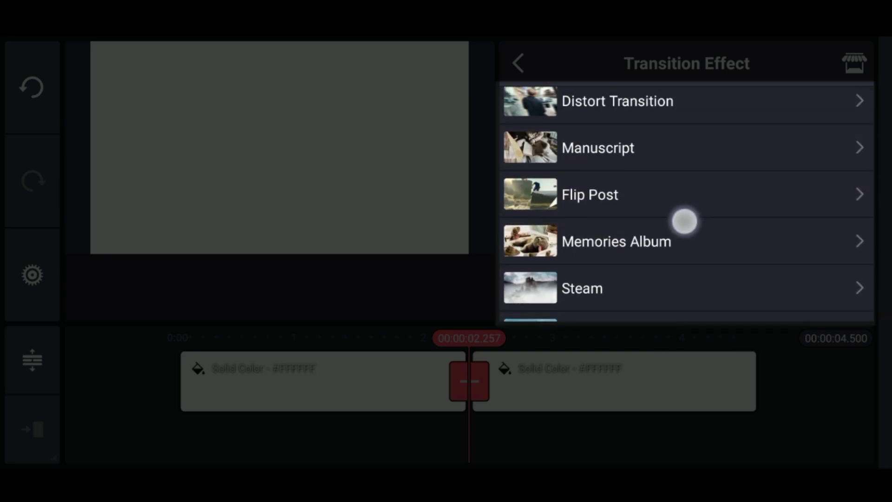
{"action": "scroll", "coordinate": [679, 236], "scroll_direction": "up", "scroll_amount": 1}
{"action": "scroll", "coordinate": [680, 237], "scroll_direction": "up", "scroll_amount": 2}
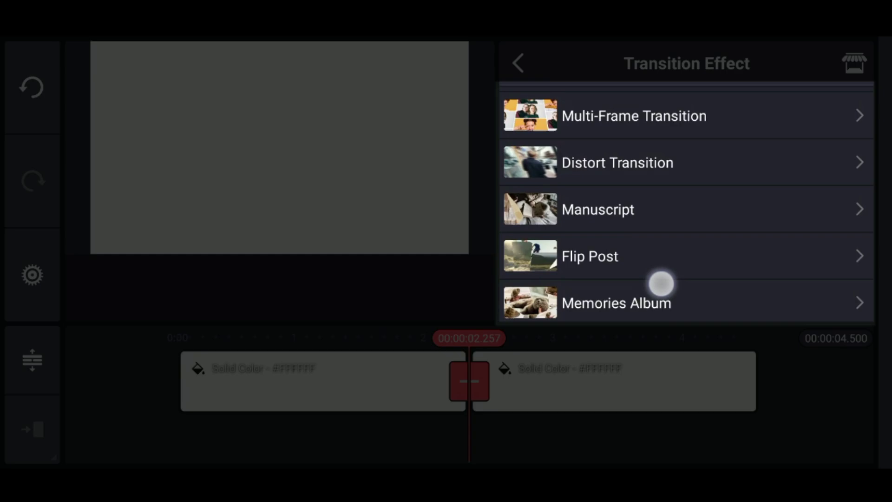
{"action": "scroll", "coordinate": [662, 279], "scroll_direction": "up", "scroll_amount": 1}
{"action": "left_click_drag", "start_coordinate": [759, 155], "coordinate": [728, 279]}
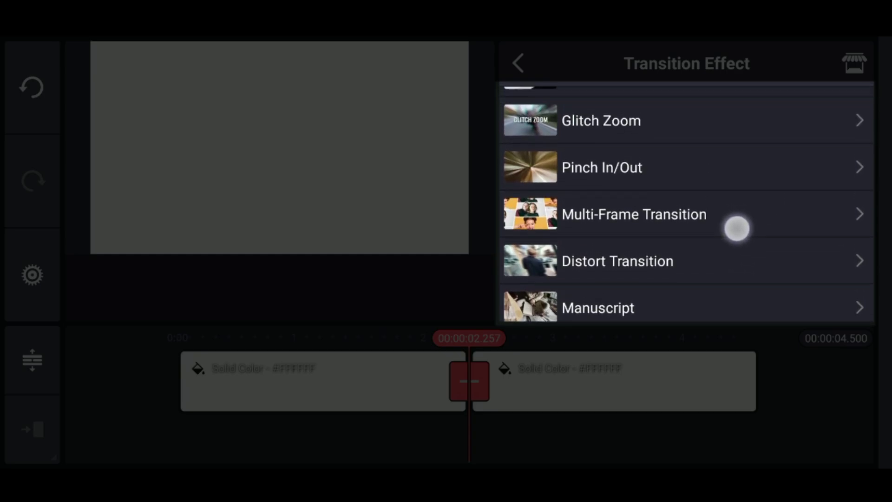
{"action": "left_click_drag", "start_coordinate": [737, 139], "coordinate": [732, 251]}
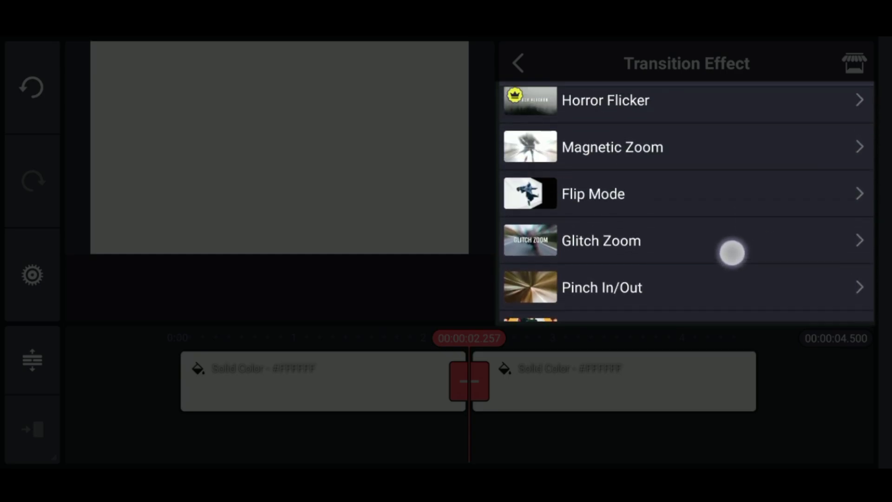
{"action": "left_click_drag", "start_coordinate": [759, 147], "coordinate": [745, 239]}
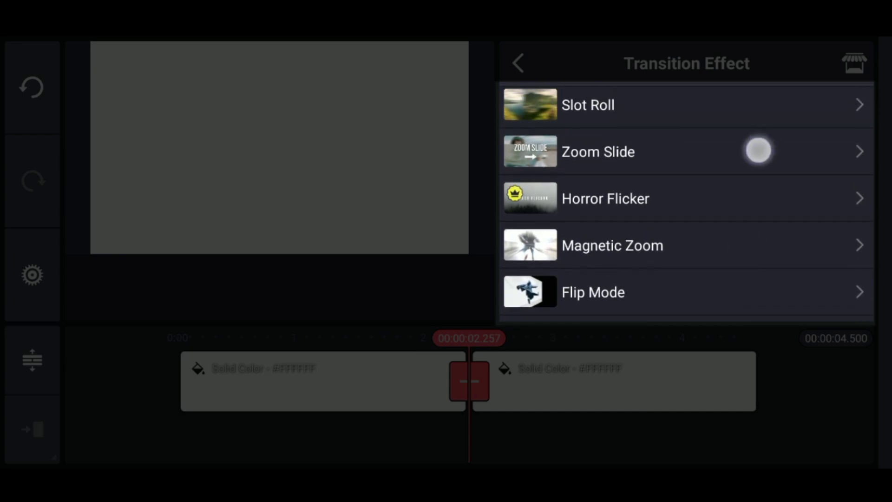
{"action": "left_click_drag", "start_coordinate": [759, 150], "coordinate": [749, 209]}
{"action": "left_click_drag", "start_coordinate": [779, 135], "coordinate": [753, 188]}
{"action": "left_click_drag", "start_coordinate": [761, 150], "coordinate": [731, 254]}
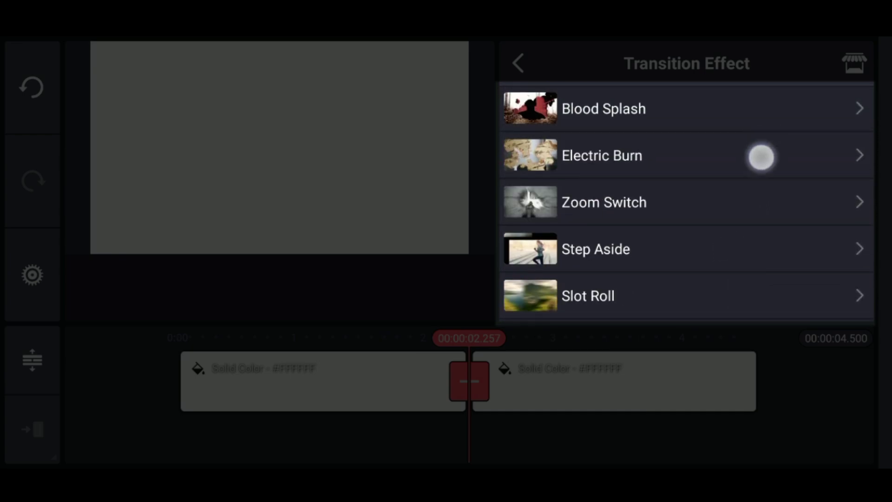
{"action": "left_click_drag", "start_coordinate": [778, 138], "coordinate": [742, 253]}
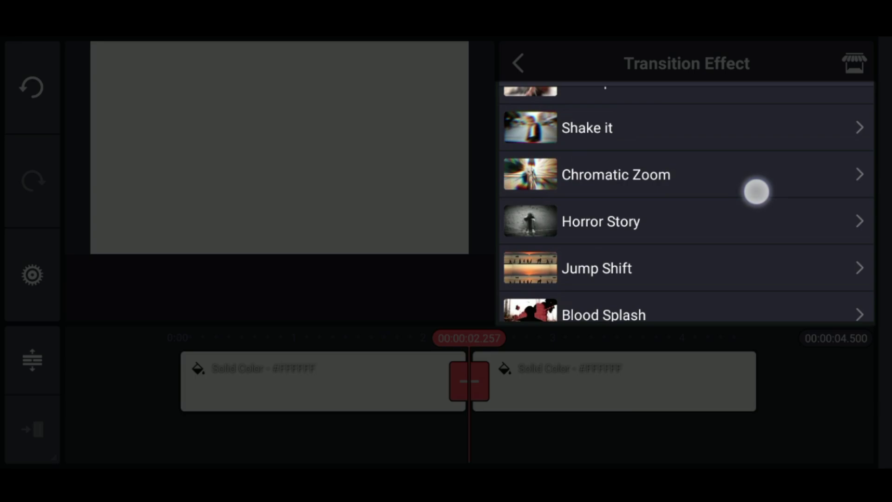
{"action": "mouse_move", "coordinate": [756, 154]}
{"action": "left_mouse_down"}
{"action": "mouse_move", "coordinate": [734, 260]}
{"action": "mouse_move", "coordinate": [740, 251]}
{"action": "left_mouse_up"}
{"action": "left_click_drag", "start_coordinate": [753, 168], "coordinate": [748, 243]}
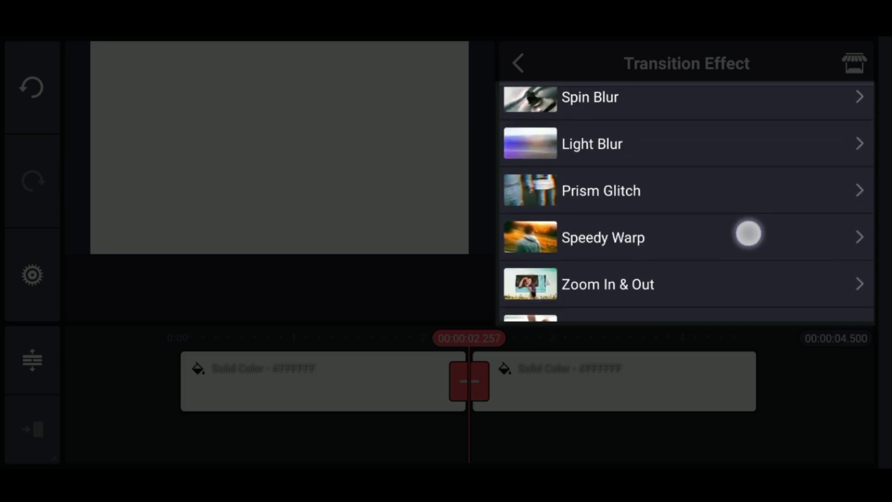
{"action": "left_click_drag", "start_coordinate": [702, 149], "coordinate": [702, 197]}
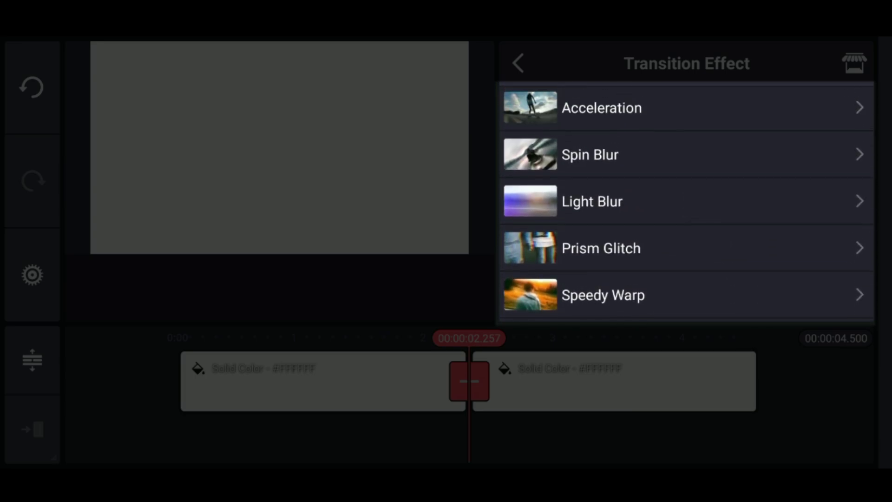
{"action": "left_click_drag", "start_coordinate": [684, 160], "coordinate": [672, 248]}
{"action": "left_click_drag", "start_coordinate": [746, 144], "coordinate": [709, 243]}
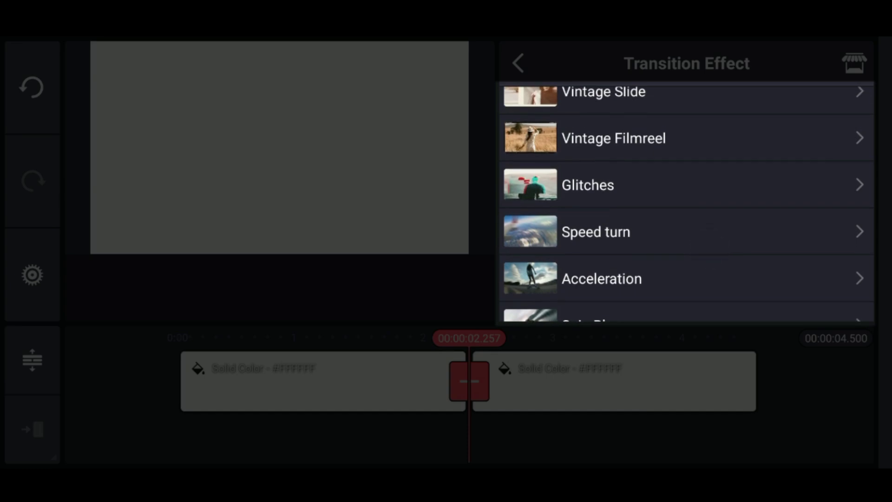
{"action": "left_click_drag", "start_coordinate": [703, 139], "coordinate": [704, 250]}
{"action": "left_click_drag", "start_coordinate": [763, 139], "coordinate": [721, 230]}
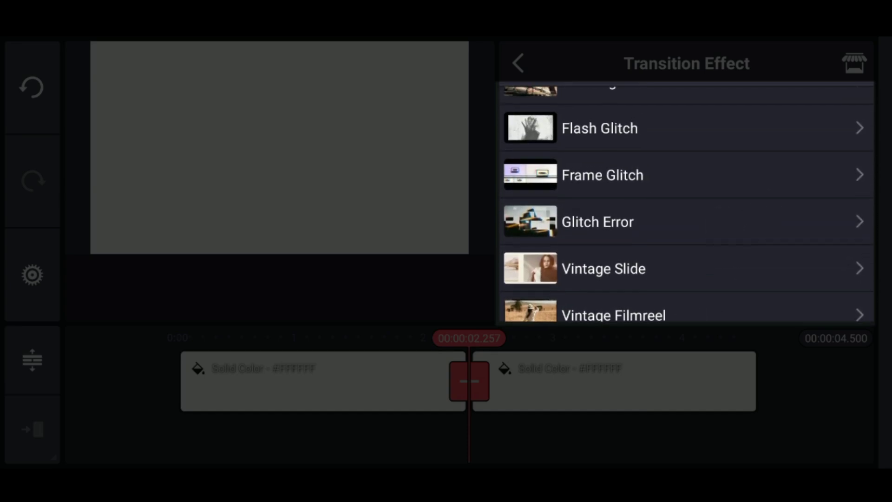
{"action": "left_click_drag", "start_coordinate": [739, 153], "coordinate": [739, 210]}
{"action": "left_click_drag", "start_coordinate": [767, 157], "coordinate": [721, 261]}
{"action": "left_click_drag", "start_coordinate": [731, 160], "coordinate": [728, 237]}
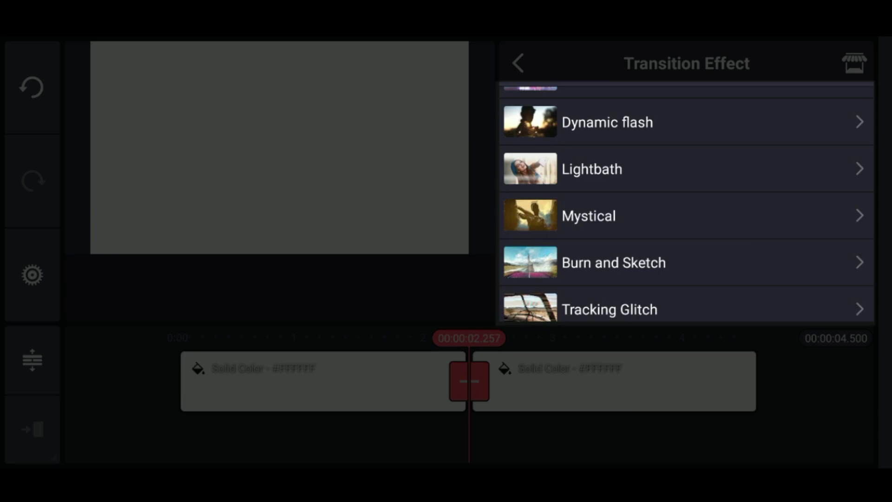
{"action": "left_click_drag", "start_coordinate": [735, 174], "coordinate": [730, 225]}
{"action": "left_click_drag", "start_coordinate": [762, 159], "coordinate": [722, 258]}
{"action": "mouse_move", "coordinate": [760, 185]}
{"action": "left_mouse_down"}
{"action": "mouse_move", "coordinate": [749, 211]}
{"action": "mouse_move", "coordinate": [775, 159]}
{"action": "mouse_move", "coordinate": [738, 258]}
{"action": "left_mouse_up"}
{"action": "left_click_drag", "start_coordinate": [739, 209], "coordinate": [725, 258]}
{"action": "mouse_move", "coordinate": [765, 181]}
{"action": "left_mouse_down"}
{"action": "mouse_move", "coordinate": [752, 230]}
{"action": "mouse_move", "coordinate": [772, 146]}
{"action": "mouse_move", "coordinate": [749, 218]}
{"action": "mouse_move", "coordinate": [749, 363]}
{"action": "left_mouse_up"}
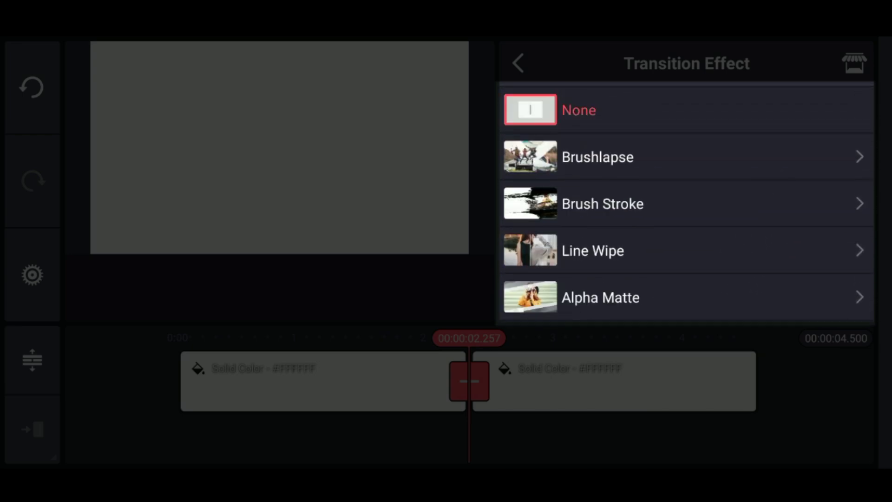
View the store's 3D transition packs, switch to Action, then open My Assets.
{"action": "left_click", "coordinate": [854, 63]}
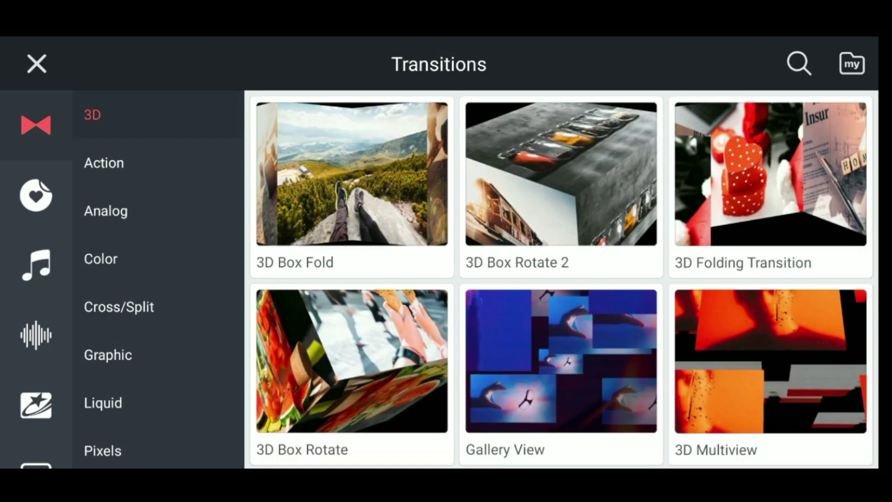
{"action": "scroll", "coordinate": [584, 221], "scroll_direction": "down", "scroll_amount": 10}
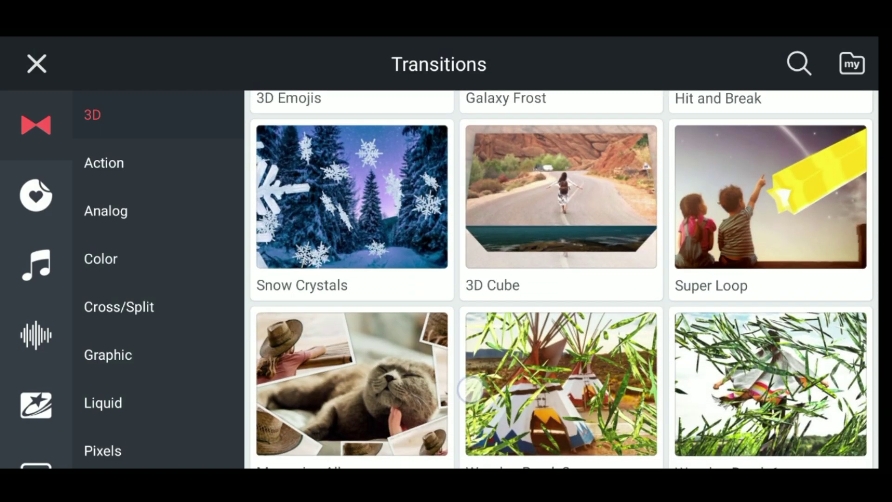
{"action": "scroll", "coordinate": [461, 349], "scroll_direction": "down", "scroll_amount": 5}
{"action": "left_click", "coordinate": [103, 162]}
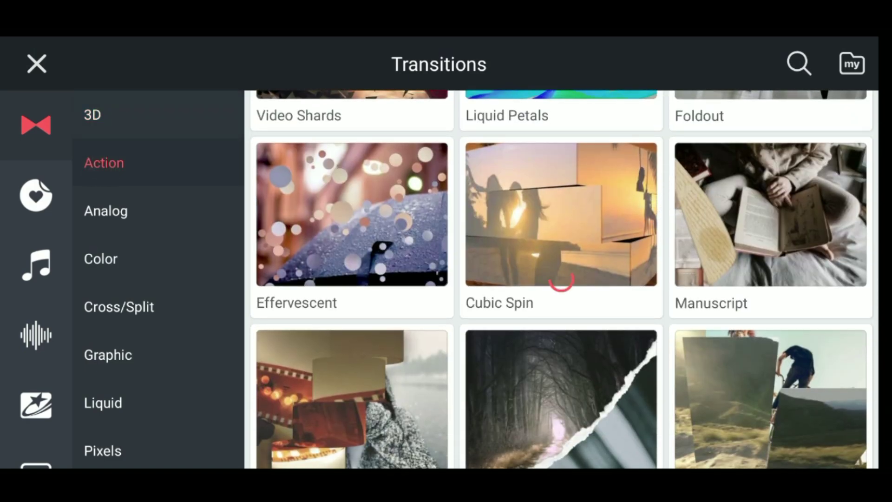
{"action": "scroll", "coordinate": [453, 347], "scroll_direction": "down", "scroll_amount": 5}
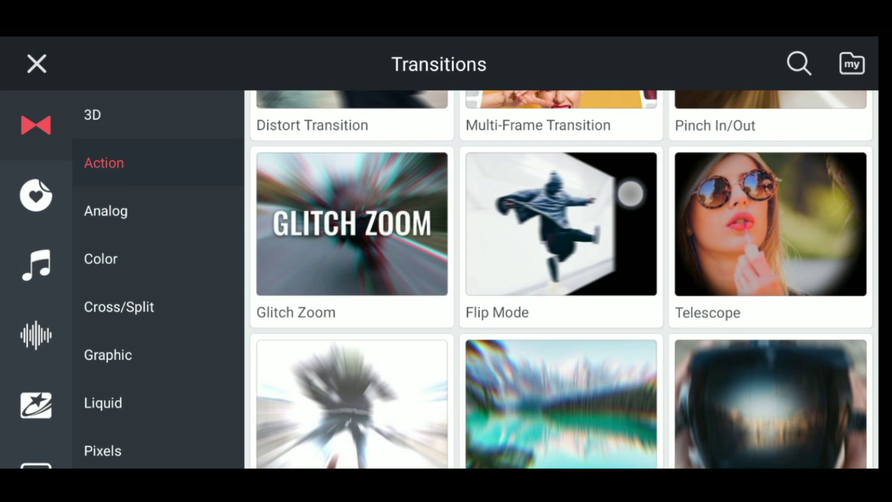
{"action": "scroll", "coordinate": [454, 347], "scroll_direction": "down", "scroll_amount": 5}
{"action": "scroll", "coordinate": [561, 279], "scroll_direction": "down", "scroll_amount": 5}
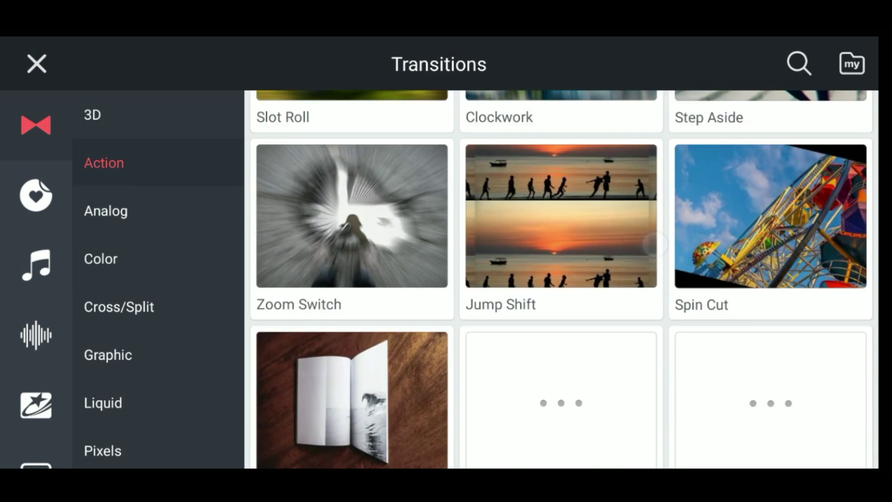
{"action": "scroll", "coordinate": [561, 279], "scroll_direction": "down", "scroll_amount": 5}
{"action": "scroll", "coordinate": [561, 279], "scroll_direction": "down", "scroll_amount": 3}
{"action": "left_click", "coordinate": [852, 64]}
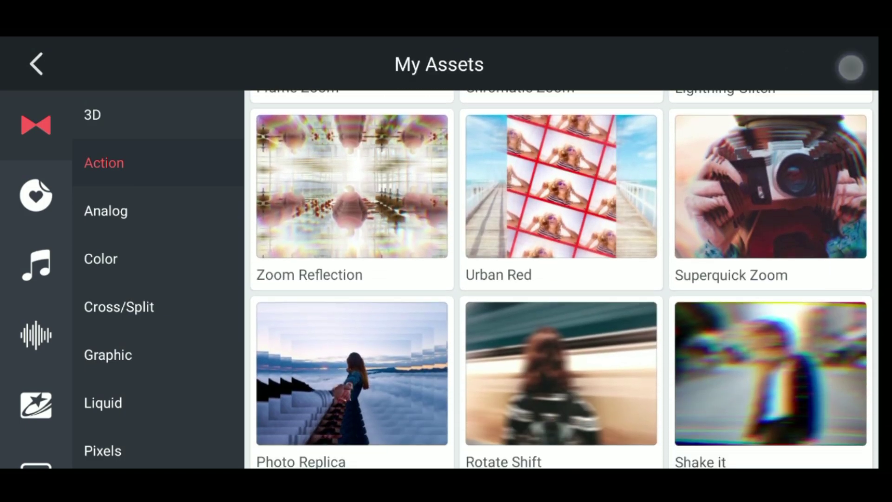
{"action": "left_click", "coordinate": [35, 181]}
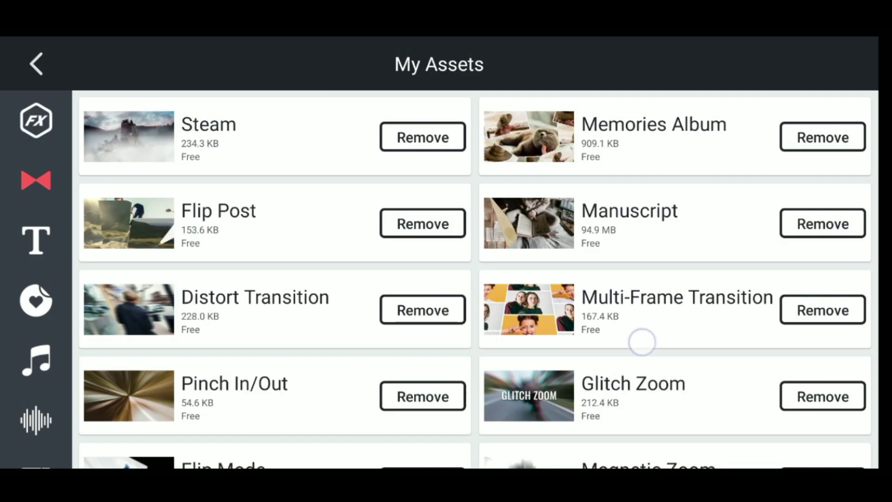
{"action": "scroll", "coordinate": [641, 341], "scroll_direction": "down", "scroll_amount": 3}
{"action": "scroll", "coordinate": [641, 341], "scroll_direction": "down", "scroll_amount": 3}
{"action": "scroll", "coordinate": [641, 342], "scroll_direction": "down", "scroll_amount": 3}
{"action": "scroll", "coordinate": [641, 342], "scroll_direction": "down", "scroll_amount": 3}
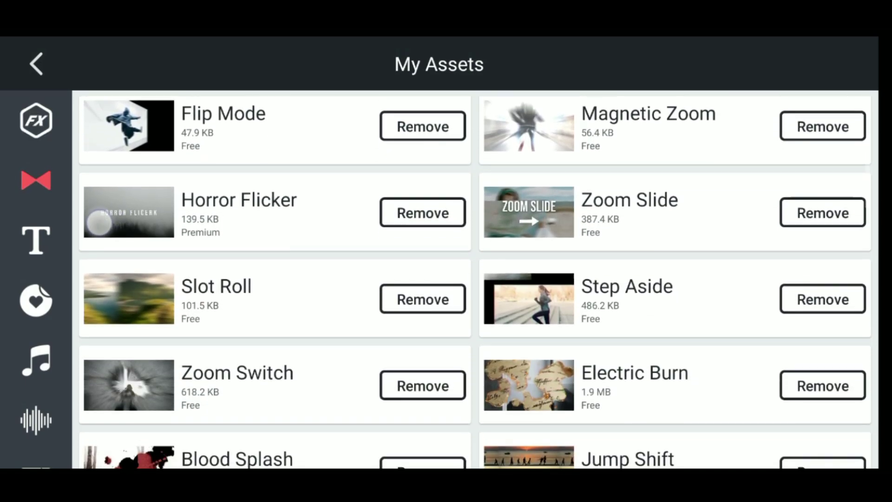
{"action": "scroll", "coordinate": [641, 279], "scroll_direction": "down", "scroll_amount": 4}
{"action": "scroll", "coordinate": [641, 278], "scroll_direction": "down", "scroll_amount": 2}
{"action": "scroll", "coordinate": [642, 279], "scroll_direction": "down", "scroll_amount": 5}
{"action": "scroll", "coordinate": [641, 278], "scroll_direction": "down", "scroll_amount": 3}
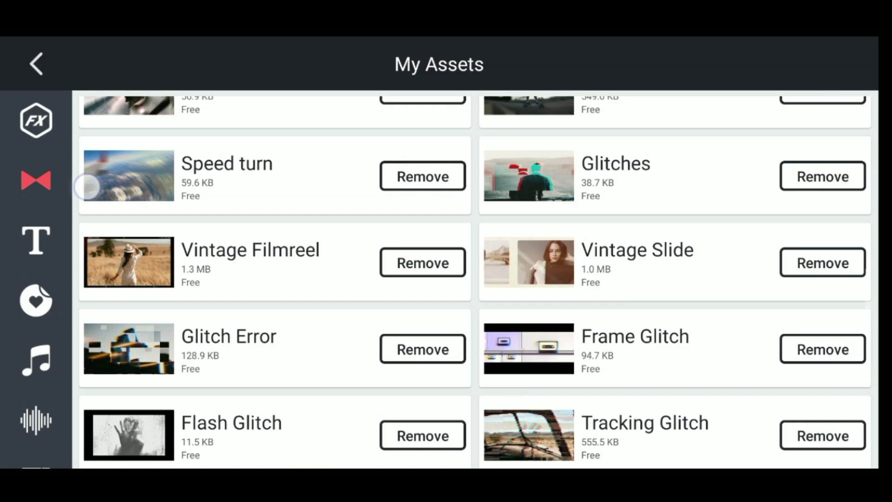
{"action": "scroll", "coordinate": [641, 279], "scroll_direction": "down", "scroll_amount": 3}
{"action": "scroll", "coordinate": [641, 279], "scroll_direction": "down", "scroll_amount": 2}
{"action": "scroll", "coordinate": [641, 279], "scroll_direction": "down", "scroll_amount": 4}
{"action": "scroll", "coordinate": [641, 279], "scroll_direction": "down", "scroll_amount": 2}
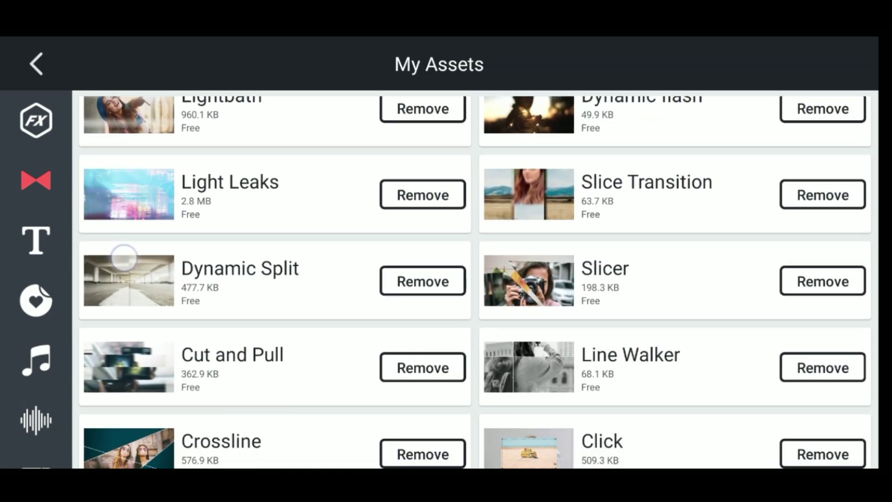
{"action": "scroll", "coordinate": [641, 279], "scroll_direction": "down", "scroll_amount": 3}
{"action": "scroll", "coordinate": [731, 244], "scroll_direction": "down", "scroll_amount": 2}
{"action": "scroll", "coordinate": [743, 228], "scroll_direction": "down", "scroll_amount": 2}
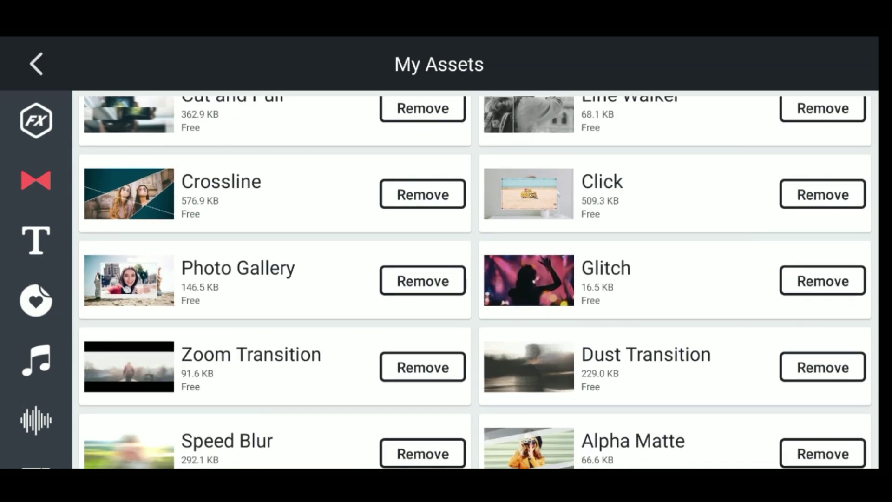
{"action": "scroll", "coordinate": [630, 374], "scroll_direction": "down", "scroll_amount": 3}
{"action": "scroll", "coordinate": [630, 374], "scroll_direction": "down", "scroll_amount": 1}
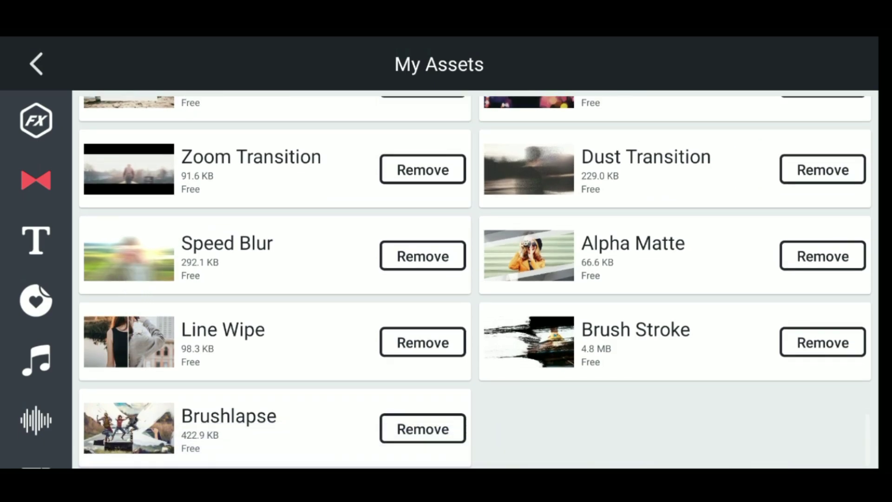
{"action": "left_click", "coordinate": [30, 66]}
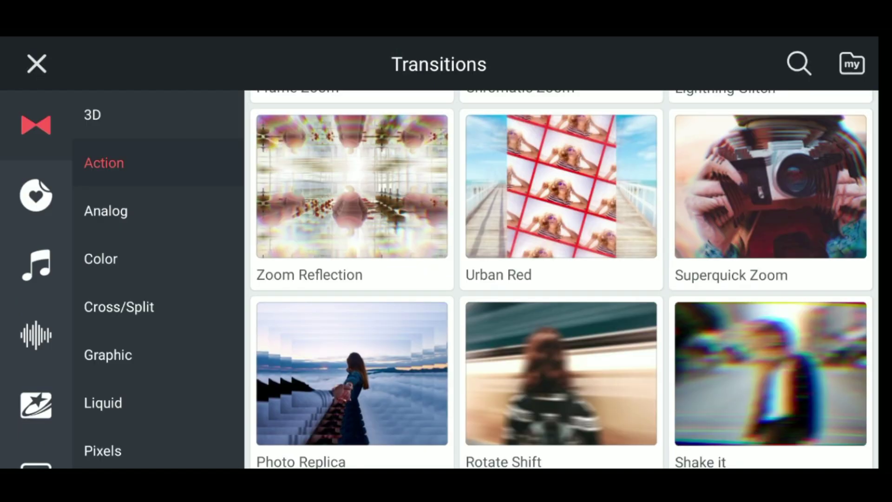
Tour the Stickers and Music store sections, ending on the Sound Effects Ambience list.
{"action": "left_click", "coordinate": [35, 194]}
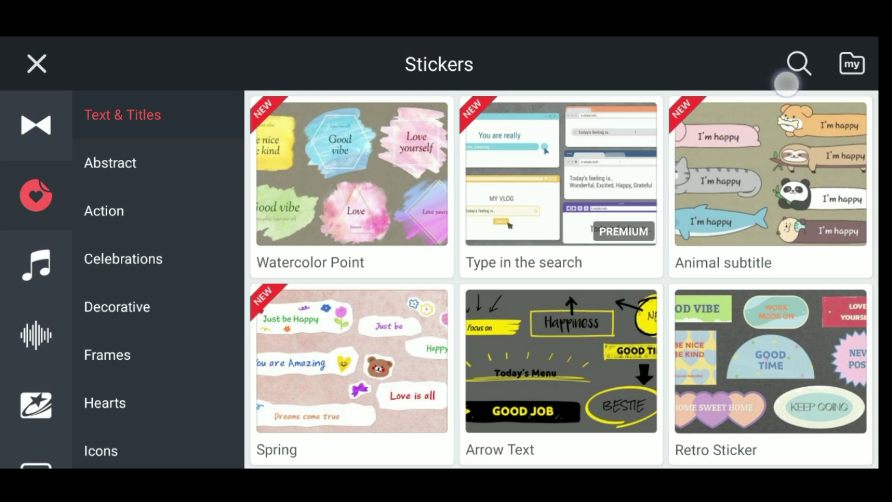
{"action": "scroll", "coordinate": [558, 317], "scroll_direction": "down", "scroll_amount": 2}
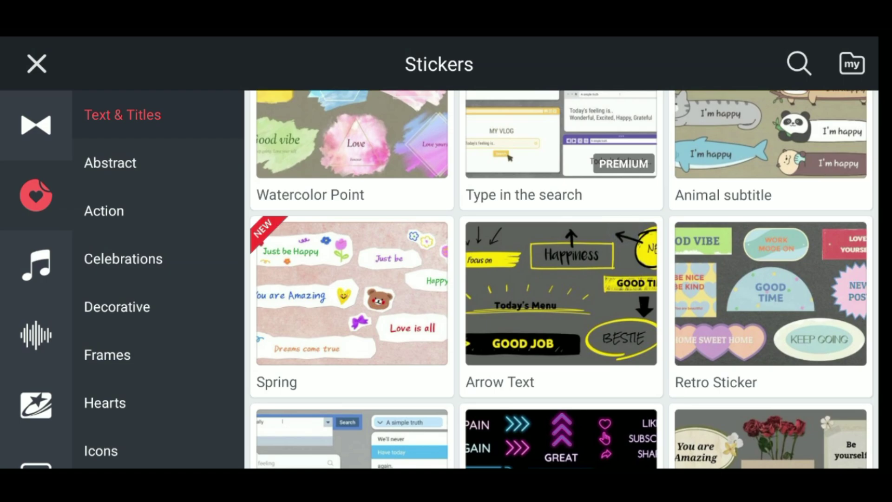
{"action": "left_click", "coordinate": [35, 263]}
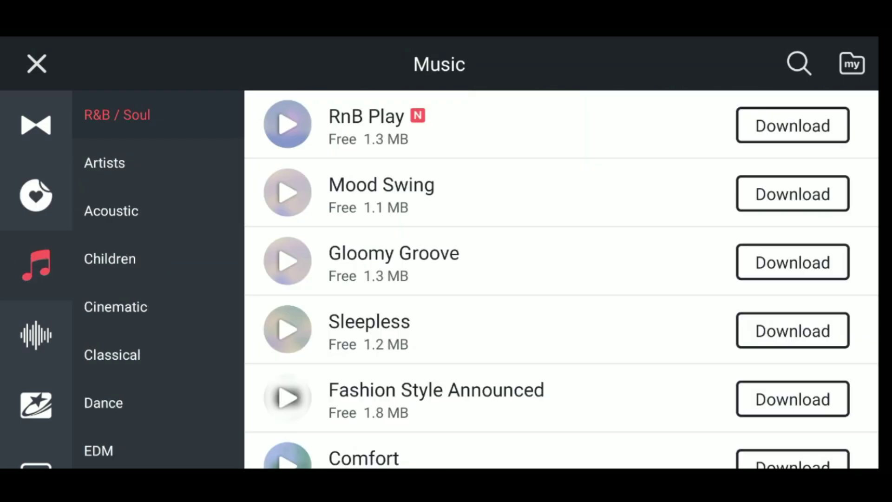
{"action": "left_click", "coordinate": [36, 333]}
{"action": "scroll", "coordinate": [37, 279], "scroll_direction": "down", "scroll_amount": 2}
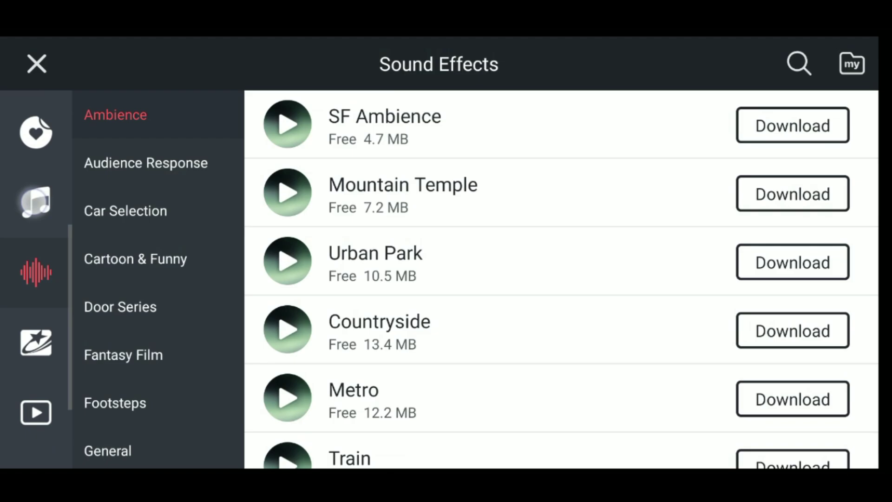
{"action": "scroll", "coordinate": [591, 281], "scroll_direction": "down", "scroll_amount": 2}
In My Assets, check downloaded FX, Text, Stickers, Music and Sound Effects packs.
{"action": "left_click", "coordinate": [852, 64]}
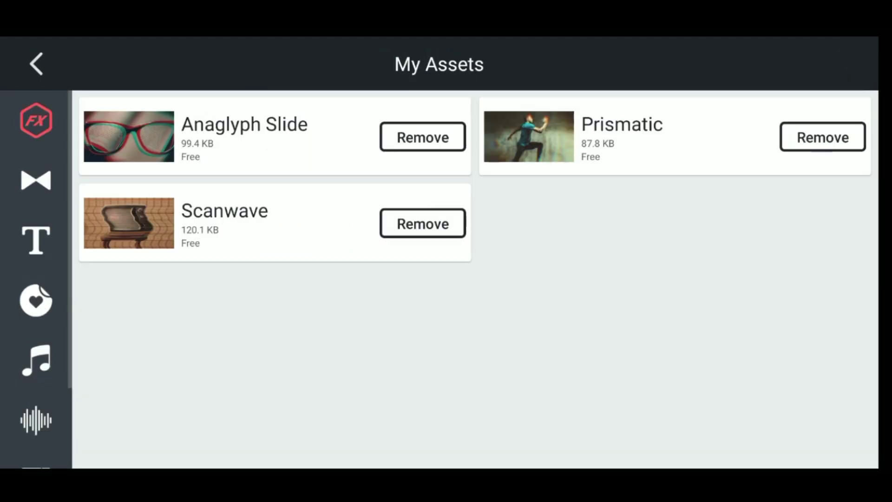
{"action": "left_click", "coordinate": [35, 180]}
{"action": "left_click", "coordinate": [35, 240]}
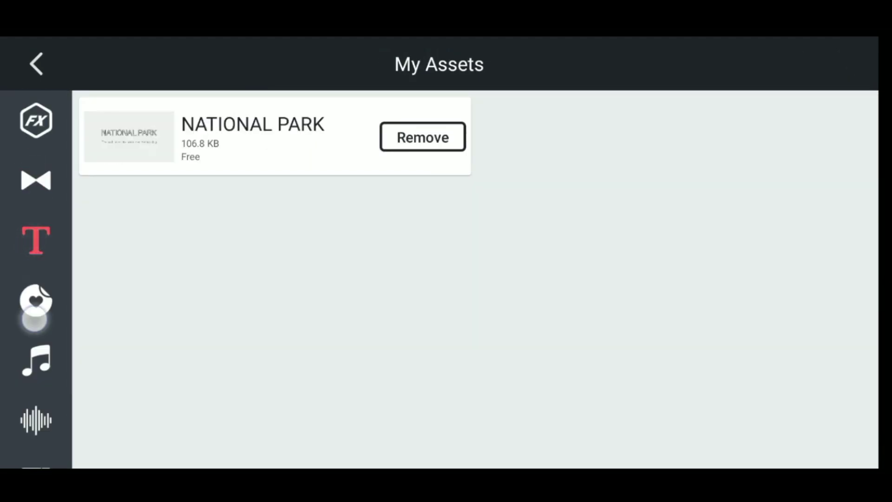
{"action": "left_click", "coordinate": [36, 300]}
{"action": "left_click", "coordinate": [31, 362]}
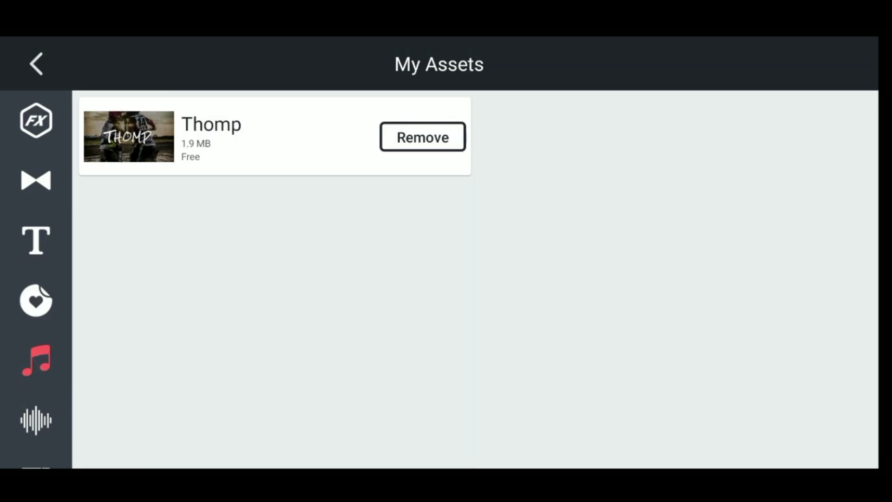
{"action": "left_click", "coordinate": [36, 412]}
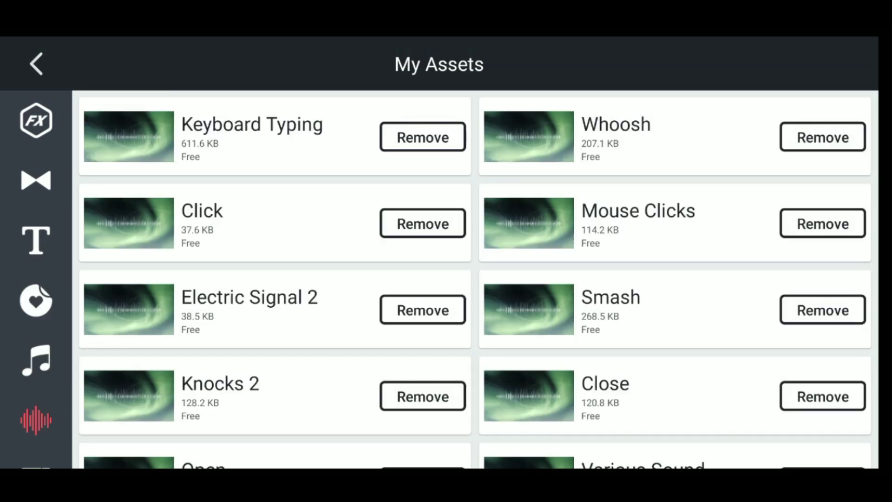
{"action": "left_click_drag", "start_coordinate": [303, 134], "coordinate": [380, 157]}
{"action": "scroll", "coordinate": [637, 218], "scroll_direction": "down", "scroll_amount": 2}
{"action": "scroll", "coordinate": [636, 218], "scroll_direction": "down", "scroll_amount": 2}
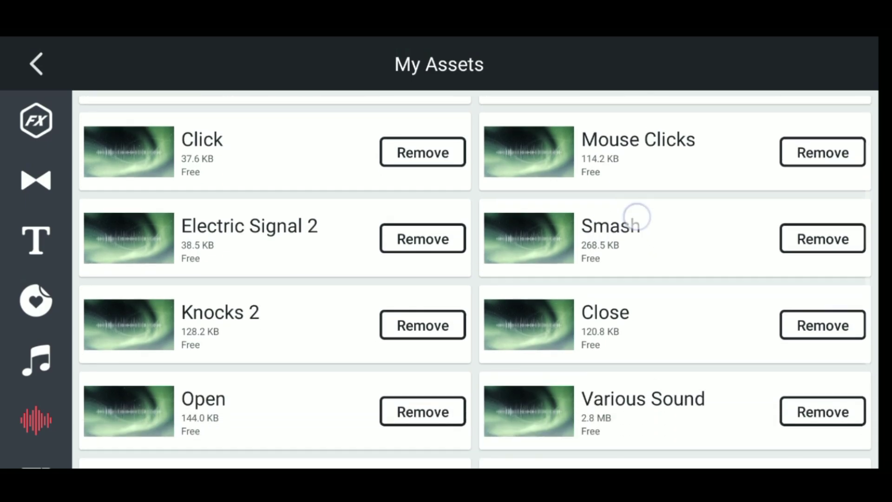
{"action": "scroll", "coordinate": [615, 214], "scroll_direction": "down", "scroll_amount": 2}
{"action": "scroll", "coordinate": [567, 295], "scroll_direction": "down", "scroll_amount": 2}
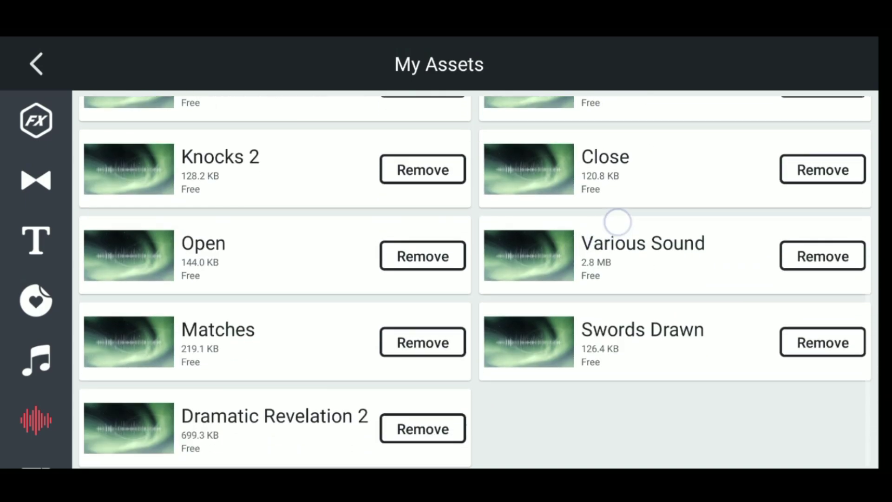
{"action": "scroll", "coordinate": [474, 279], "scroll_direction": "up", "scroll_amount": 5}
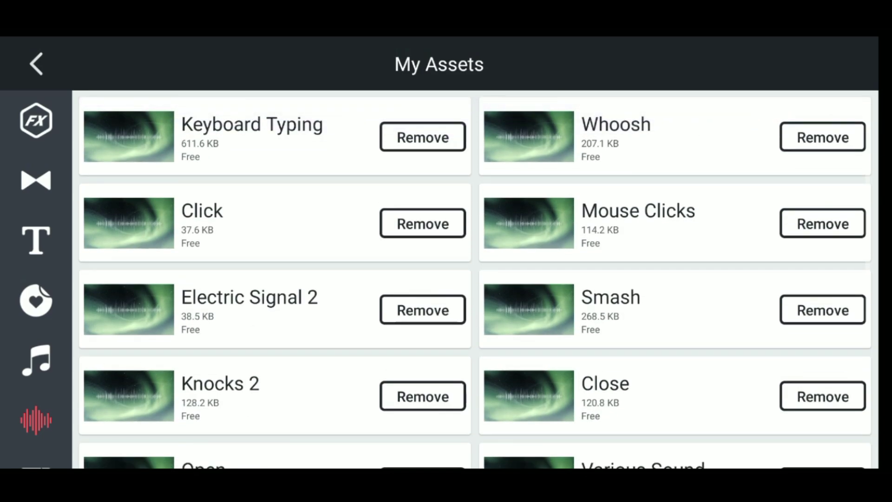
Leave My Assets, scroll the Clip Graphics Animation packs, then show Celebrations.
{"action": "left_click", "coordinate": [27, 62]}
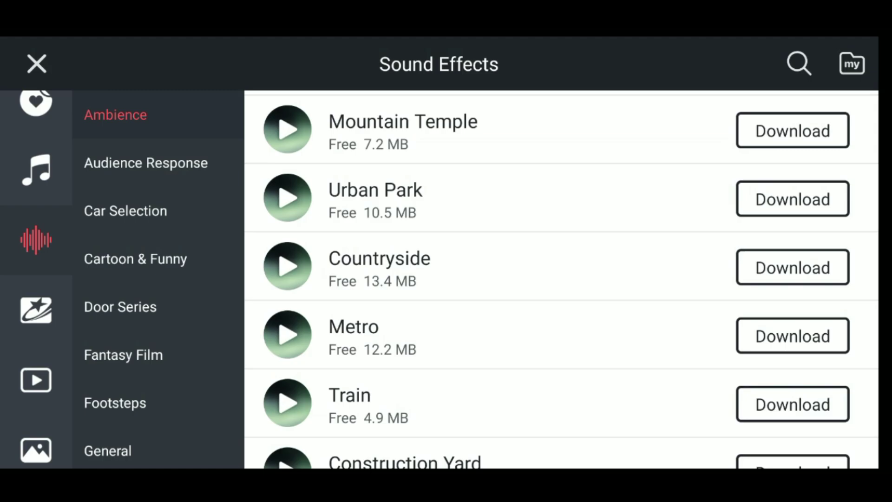
{"action": "left_click", "coordinate": [36, 310]}
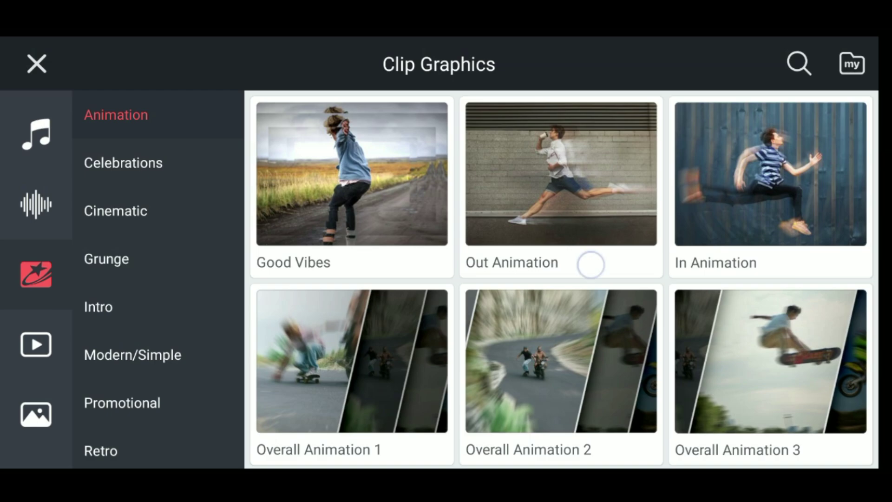
{"action": "left_click_drag", "start_coordinate": [612, 237], "coordinate": [592, 280]}
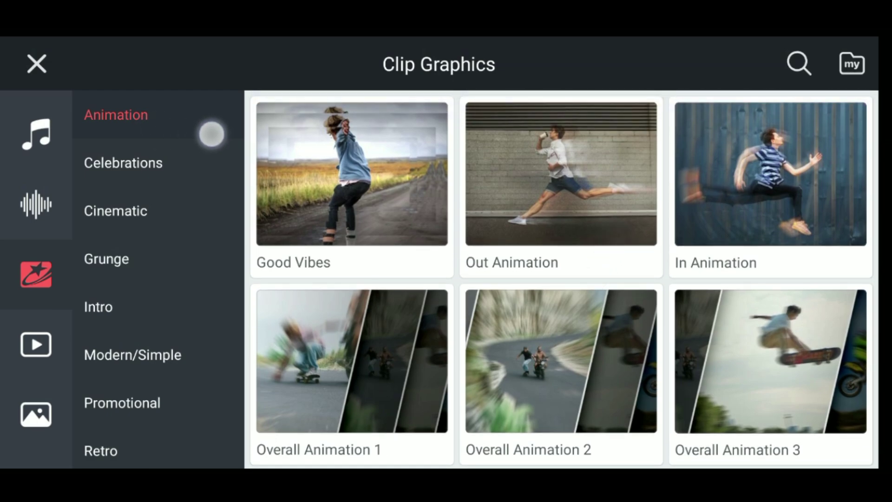
{"action": "scroll", "coordinate": [433, 364], "scroll_direction": "down", "scroll_amount": 3}
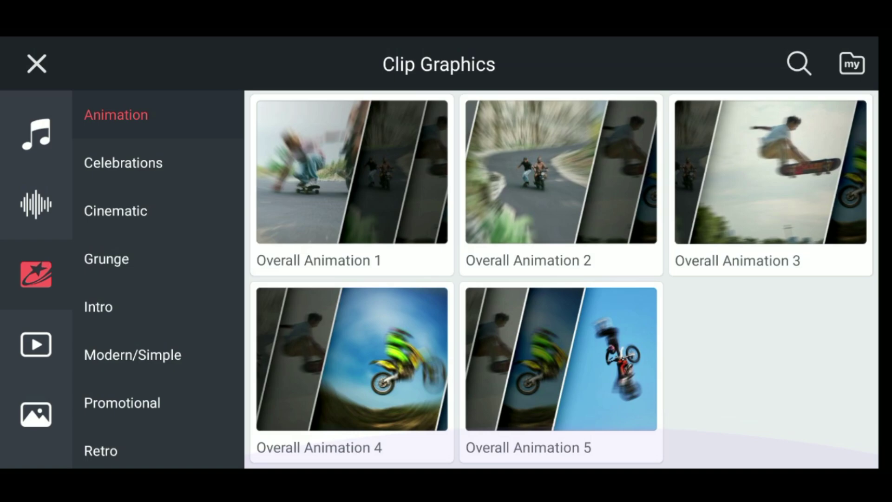
{"action": "scroll", "coordinate": [561, 279], "scroll_direction": "up", "scroll_amount": 3}
{"action": "left_click_drag", "start_coordinate": [655, 153], "coordinate": [732, 97]}
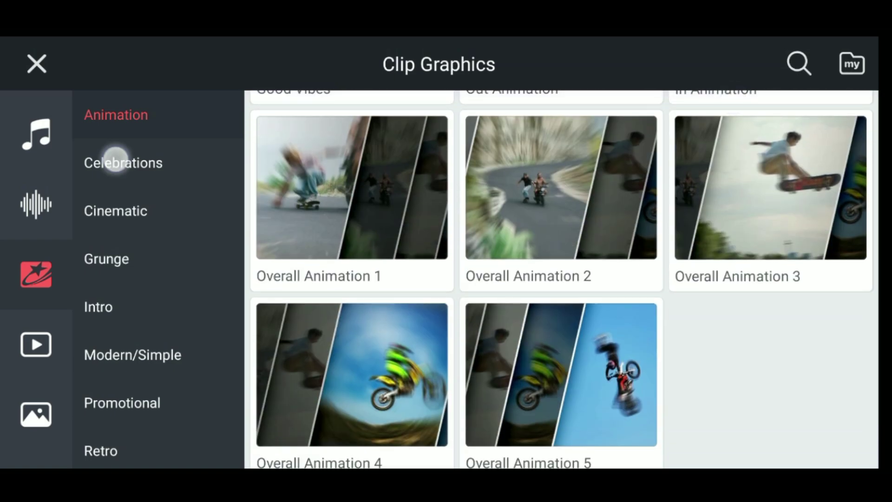
{"action": "left_click", "coordinate": [116, 160]}
{"action": "scroll", "coordinate": [558, 279], "scroll_direction": "down", "scroll_amount": 10}
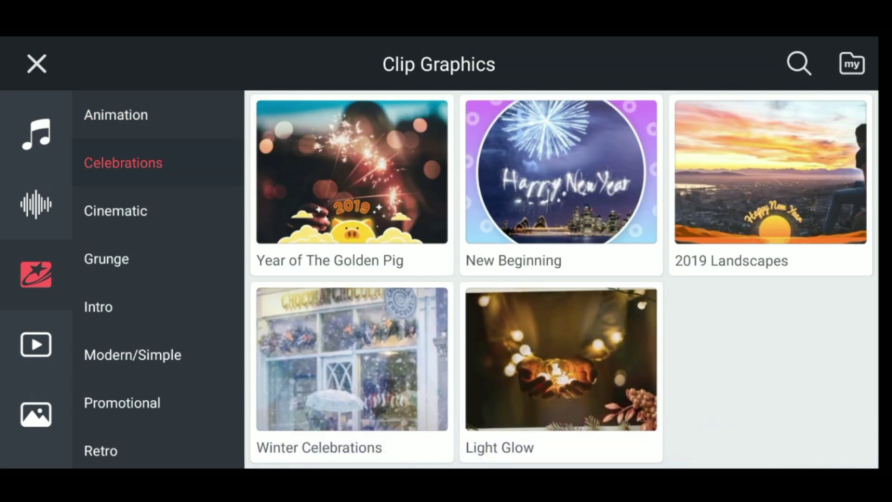
{"action": "scroll", "coordinate": [602, 360], "scroll_direction": "up", "scroll_amount": 2}
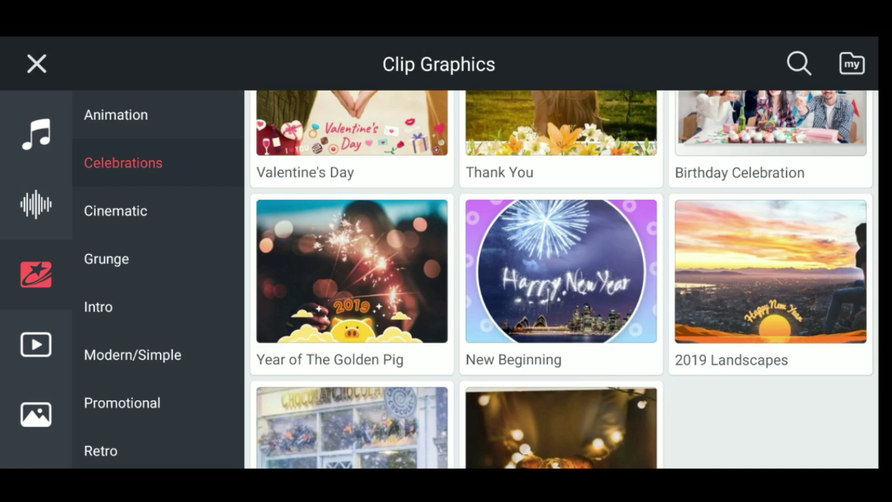
{"action": "scroll", "coordinate": [557, 289], "scroll_direction": "down", "scroll_amount": 1}
{"action": "scroll", "coordinate": [557, 278], "scroll_direction": "down", "scroll_amount": 1}
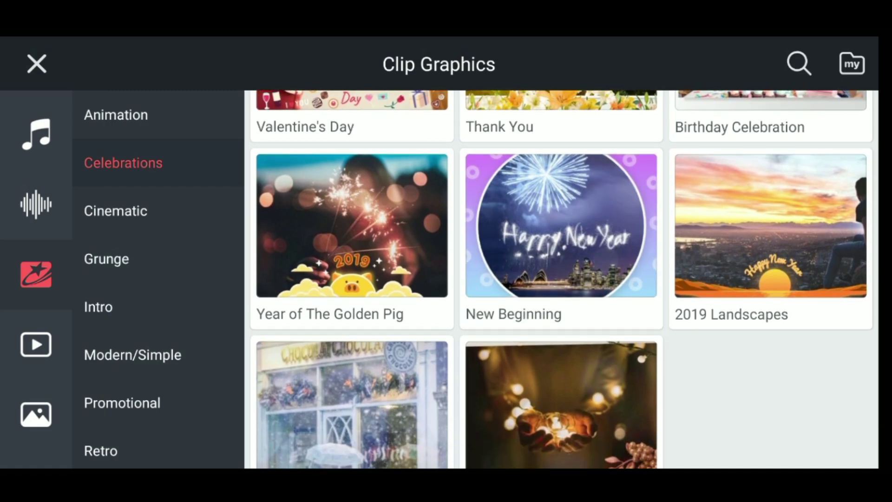
Scroll the Cinematic frame packs, then switch to Grunge packs like Film Scrap.
{"action": "left_click", "coordinate": [110, 202]}
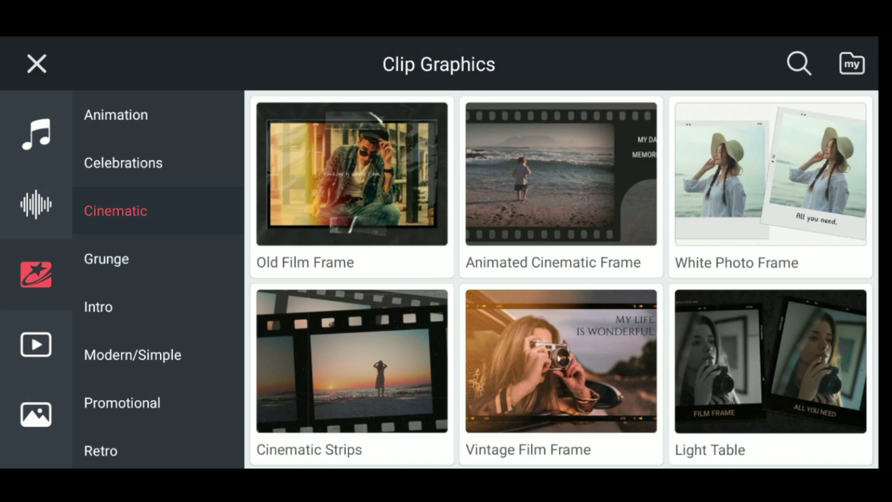
{"action": "scroll", "coordinate": [759, 279], "scroll_direction": "down", "scroll_amount": 2}
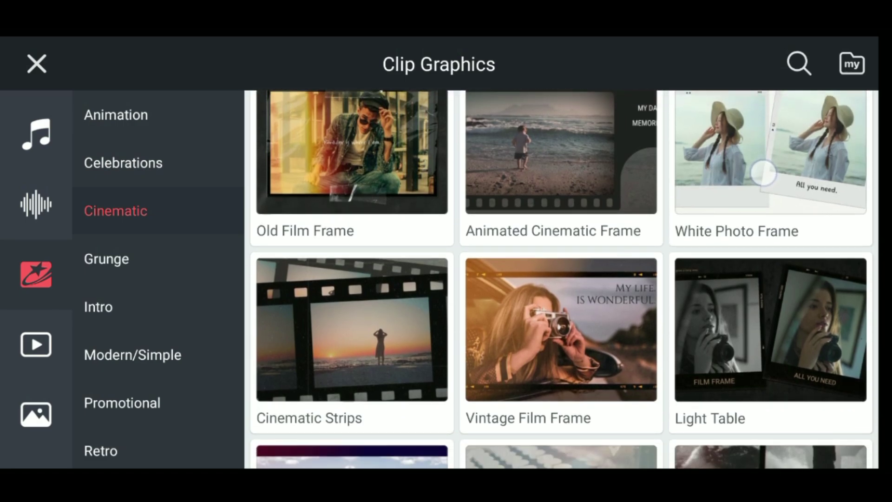
{"action": "scroll", "coordinate": [697, 279], "scroll_direction": "down", "scroll_amount": 3}
{"action": "scroll", "coordinate": [689, 222], "scroll_direction": "down", "scroll_amount": 3}
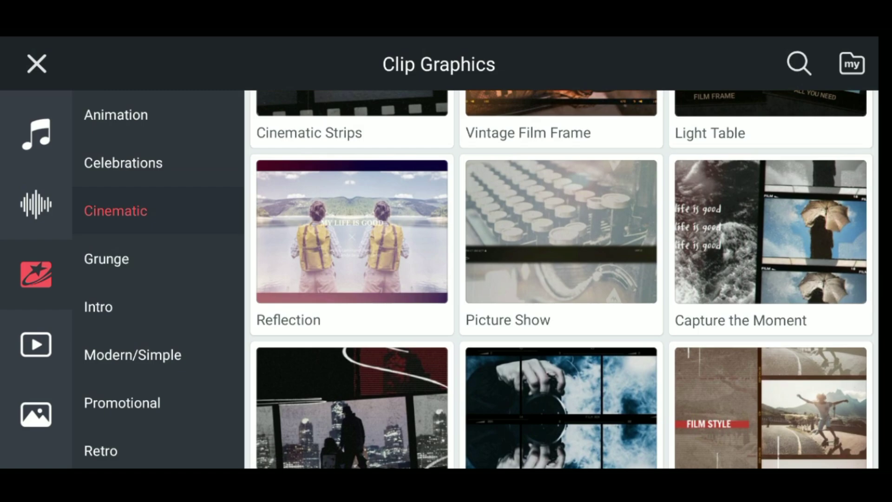
{"action": "scroll", "coordinate": [698, 279], "scroll_direction": "down", "scroll_amount": 2}
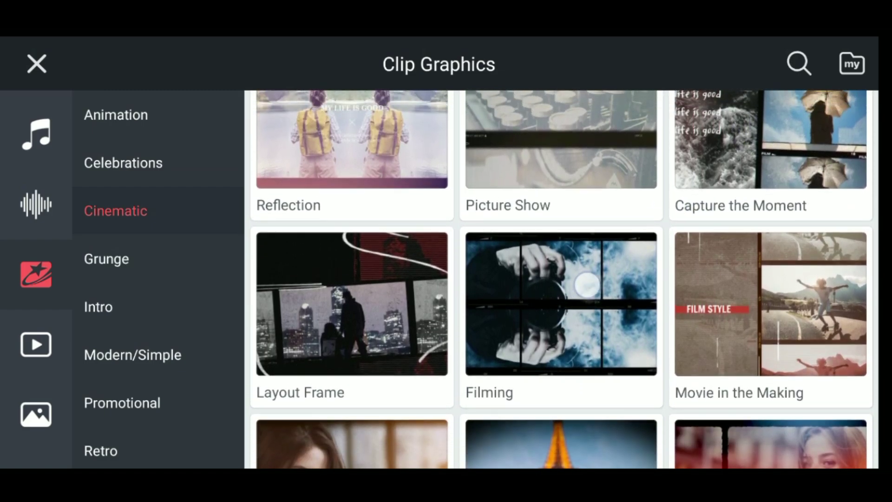
{"action": "scroll", "coordinate": [584, 384], "scroll_direction": "down", "scroll_amount": 5}
{"action": "scroll", "coordinate": [584, 384], "scroll_direction": "down", "scroll_amount": 2}
{"action": "scroll", "coordinate": [584, 384], "scroll_direction": "up", "scroll_amount": 10}
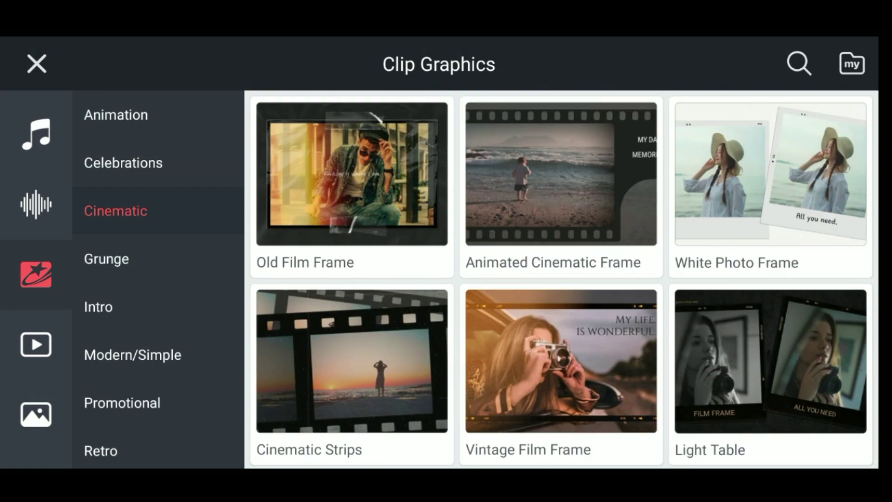
{"action": "left_click", "coordinate": [124, 252]}
{"action": "scroll", "coordinate": [558, 279], "scroll_direction": "down", "scroll_amount": 5}
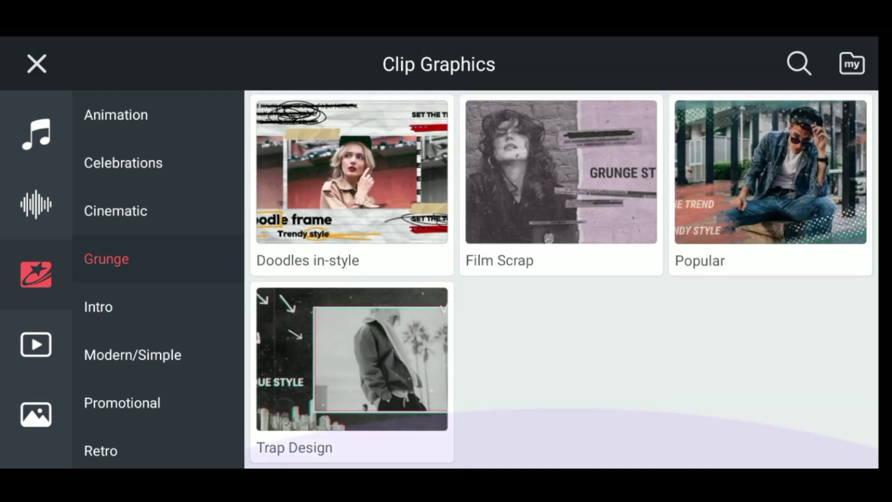
Show the Intro clip graphic packs, such as Vivid Frame and Polaroid Intro.
{"action": "left_click", "coordinate": [119, 307]}
{"action": "scroll", "coordinate": [680, 305], "scroll_direction": "down", "scroll_amount": 2}
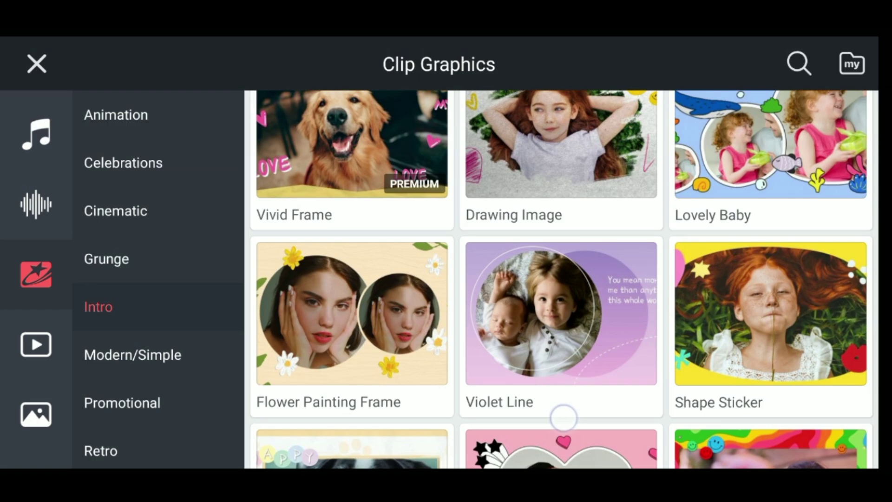
{"action": "scroll", "coordinate": [564, 348], "scroll_direction": "down", "scroll_amount": 6}
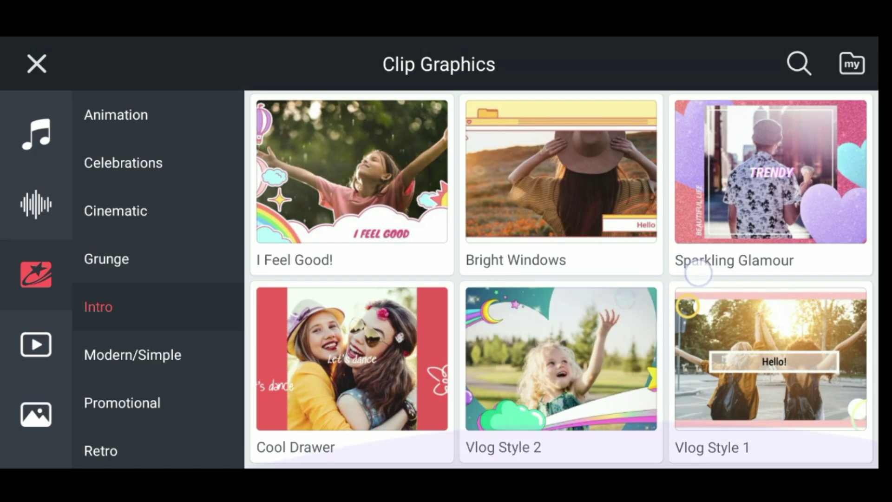
{"action": "scroll", "coordinate": [686, 279], "scroll_direction": "down", "scroll_amount": 10}
{"action": "scroll", "coordinate": [687, 279], "scroll_direction": "down", "scroll_amount": 8}
{"action": "scroll", "coordinate": [686, 280], "scroll_direction": "down", "scroll_amount": 3}
{"action": "scroll", "coordinate": [685, 263], "scroll_direction": "down", "scroll_amount": 4}
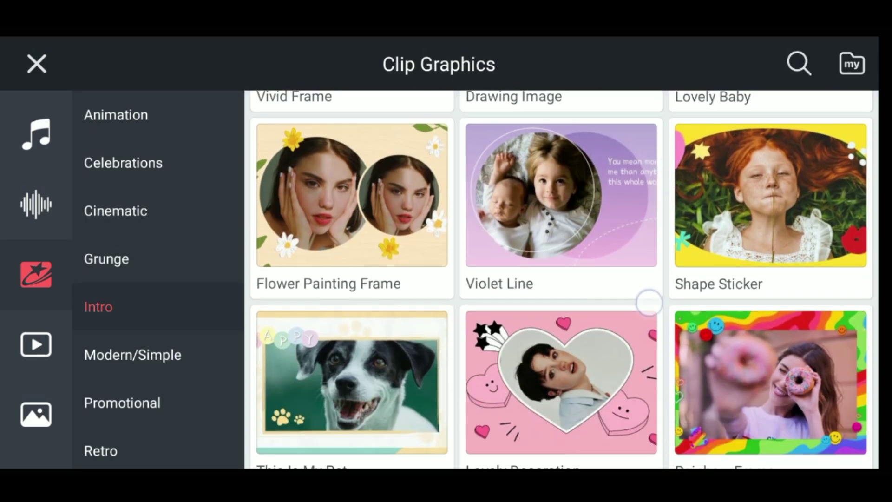
{"action": "left_click_drag", "start_coordinate": [98, 369], "coordinate": [93, 238]}
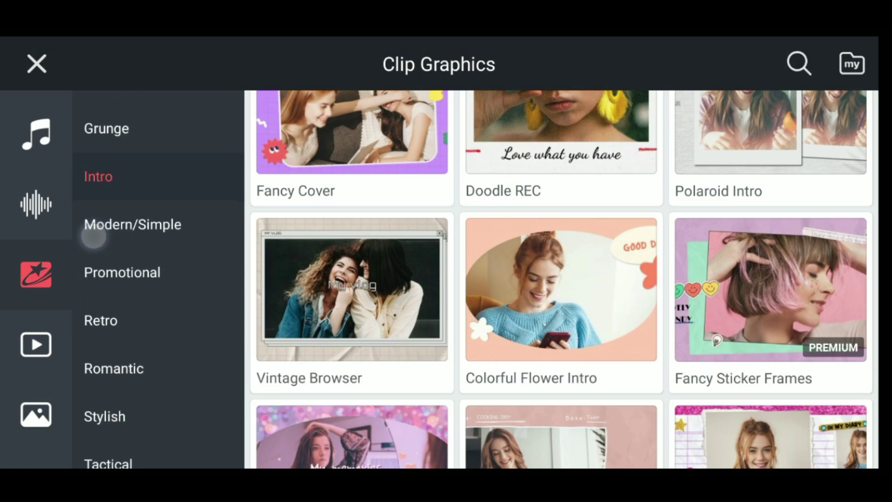
Switch the Clip Graphics store to the Modern/Simple category.
{"action": "left_click", "coordinate": [133, 225]}
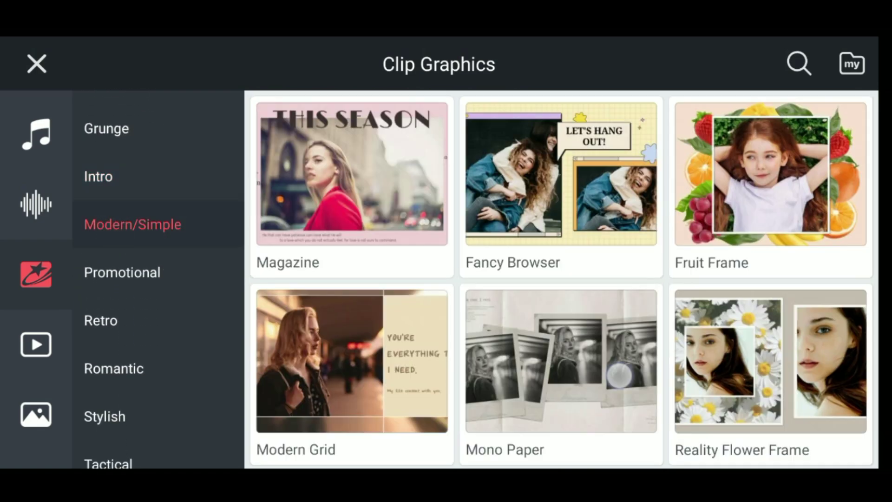
{"action": "left_click_drag", "start_coordinate": [620, 375], "coordinate": [620, 288]}
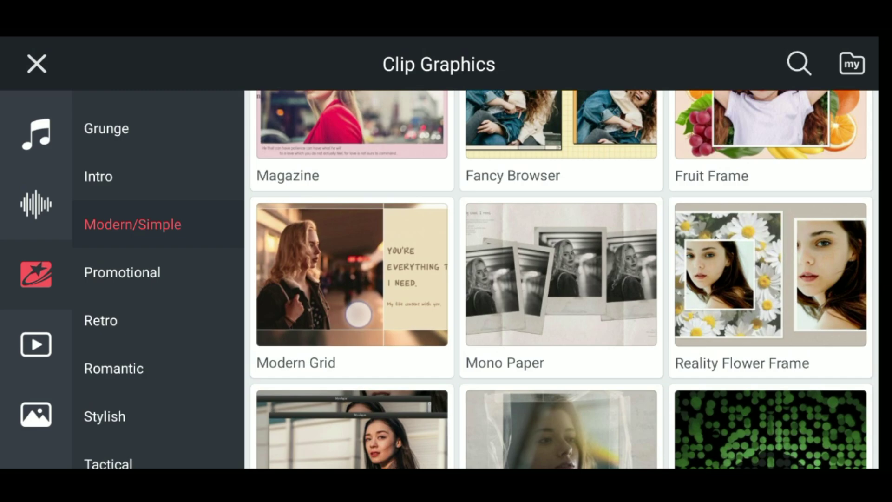
{"action": "left_click_drag", "start_coordinate": [358, 315], "coordinate": [405, 253]}
{"action": "left_click_drag", "start_coordinate": [513, 291], "coordinate": [512, 225]}
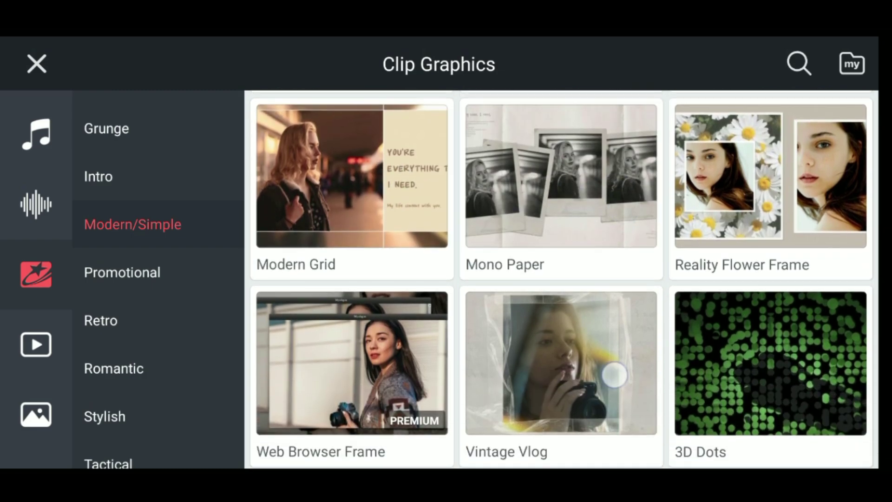
{"action": "left_click_drag", "start_coordinate": [654, 287], "coordinate": [654, 125]}
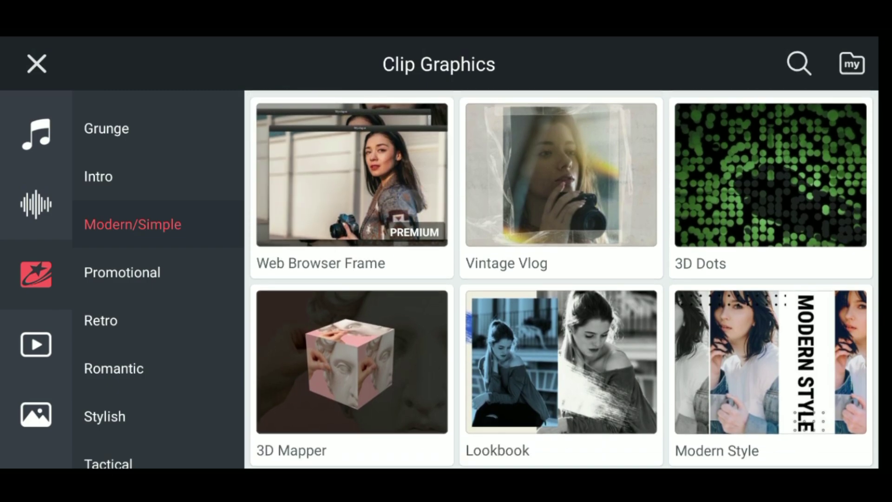
{"action": "left_click_drag", "start_coordinate": [634, 373], "coordinate": [635, 248]}
{"action": "left_click_drag", "start_coordinate": [634, 418], "coordinate": [634, 139]}
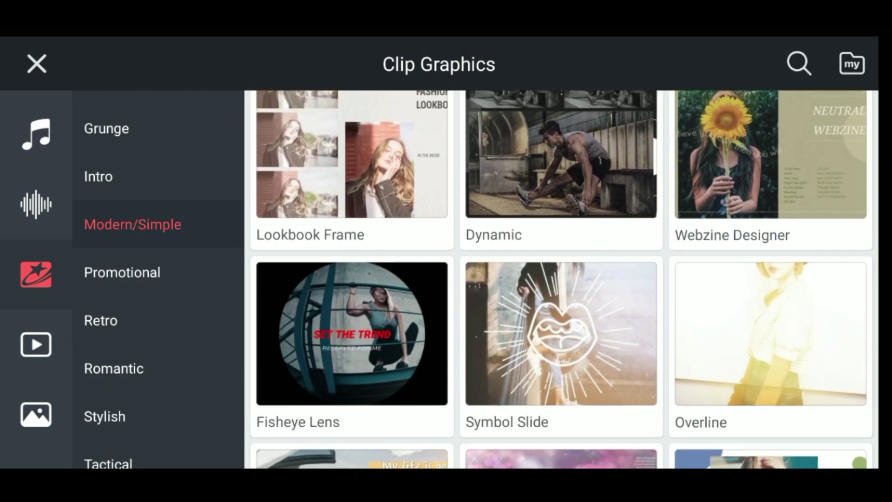
{"action": "left_click_drag", "start_coordinate": [634, 418], "coordinate": [635, 105]}
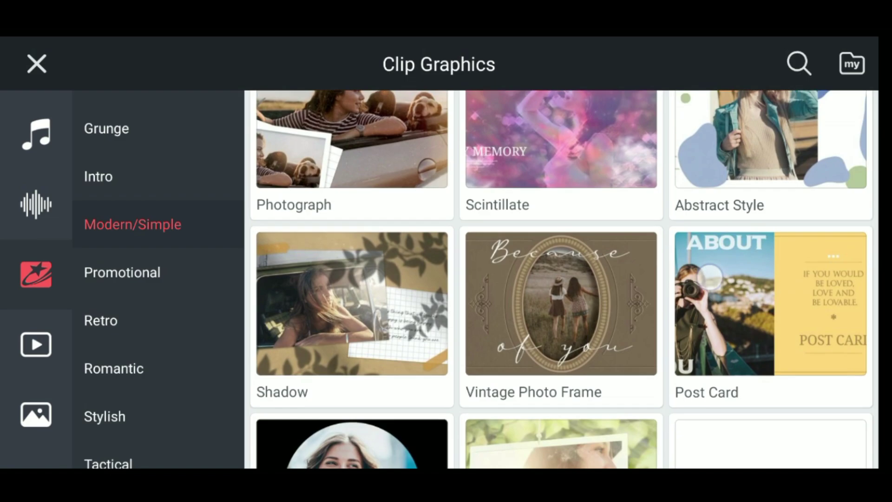
{"action": "left_click_drag", "start_coordinate": [634, 418], "coordinate": [634, 174]}
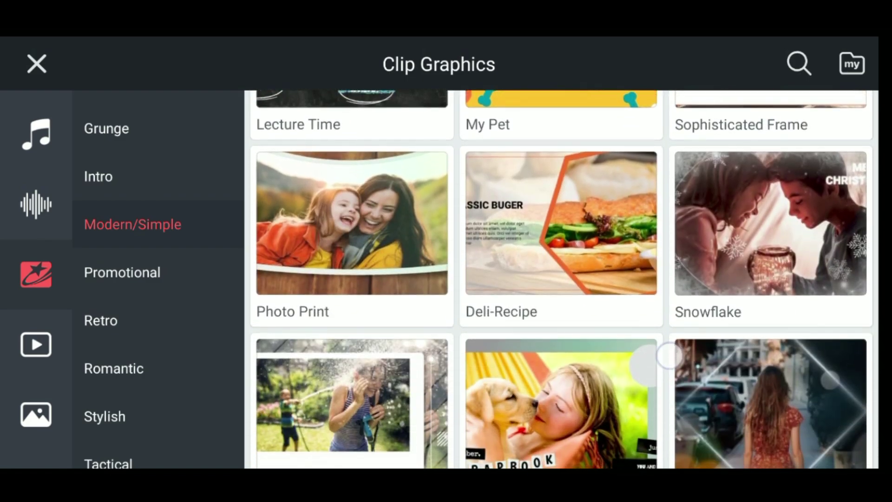
{"action": "left_click_drag", "start_coordinate": [656, 418], "coordinate": [655, 237]}
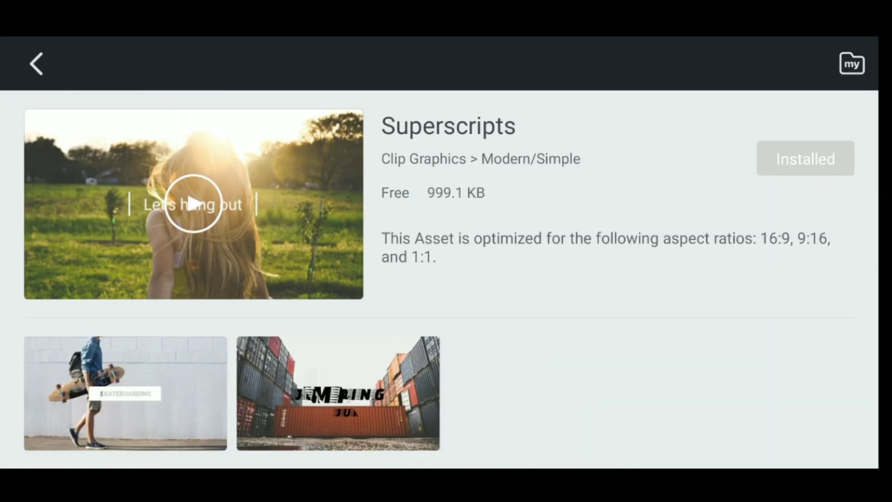
Close the Superscripts details and move via Promotional to the Retro packs.
{"action": "left_click", "coordinate": [37, 63]}
{"action": "scroll", "coordinate": [628, 278], "scroll_direction": "up", "scroll_amount": 15}
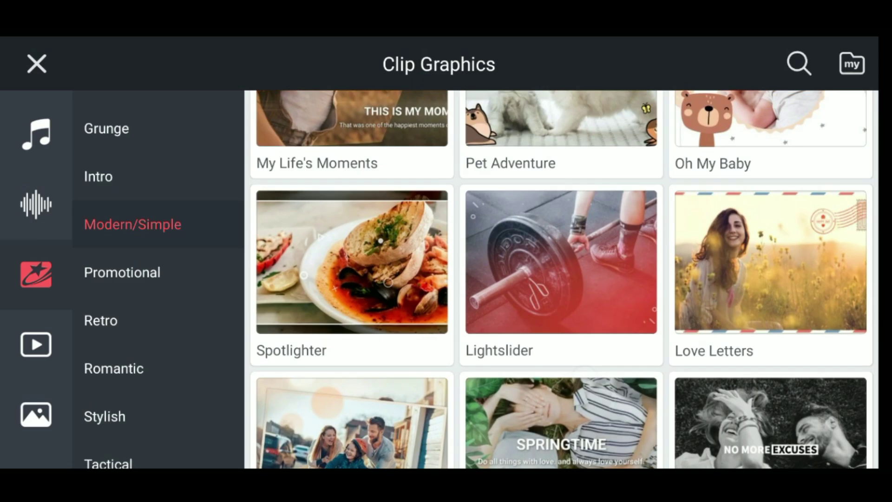
{"action": "scroll", "coordinate": [596, 326], "scroll_direction": "down", "scroll_amount": 10}
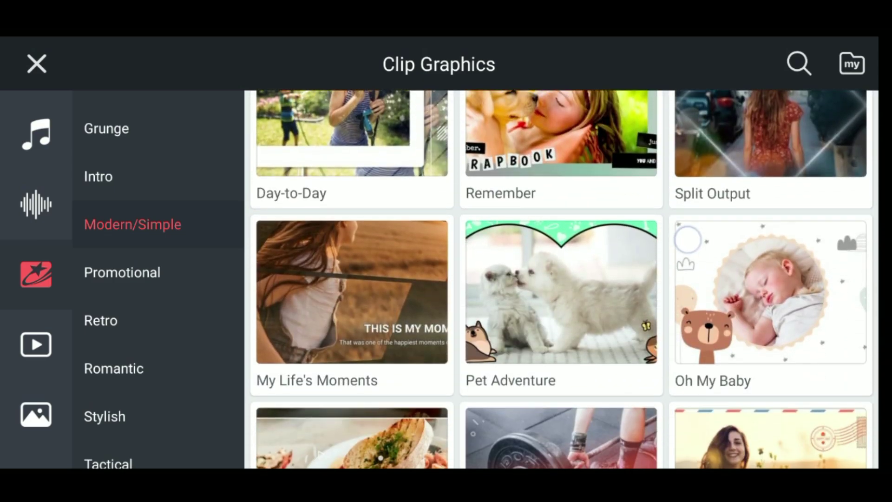
{"action": "left_click", "coordinate": [122, 272]}
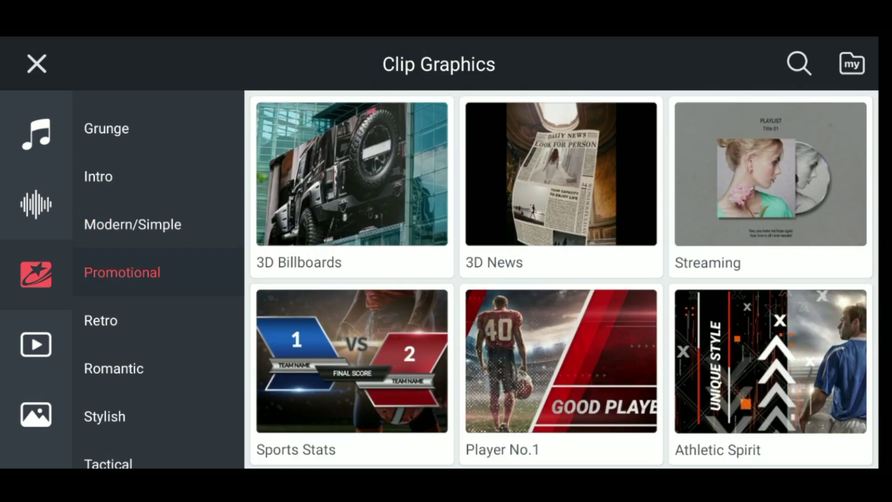
{"action": "scroll", "coordinate": [653, 354], "scroll_direction": "down", "scroll_amount": 2}
{"action": "scroll", "coordinate": [645, 357], "scroll_direction": "down", "scroll_amount": 3}
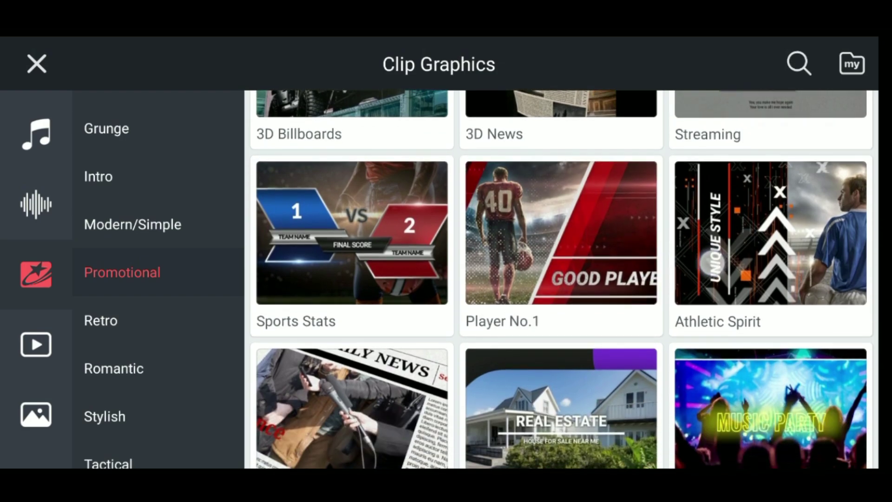
{"action": "left_click", "coordinate": [100, 320]}
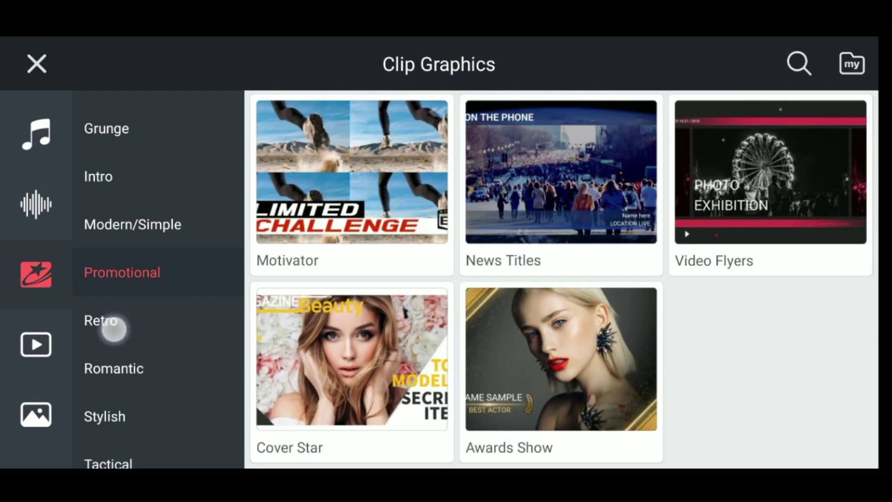
{"action": "scroll", "coordinate": [653, 349], "scroll_direction": "down", "scroll_amount": 3}
{"action": "scroll", "coordinate": [697, 314], "scroll_direction": "down", "scroll_amount": 5}
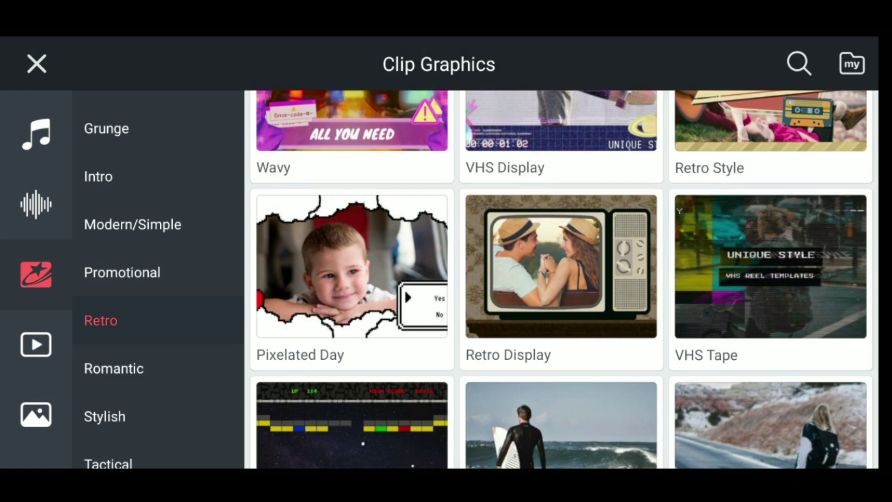
{"action": "scroll", "coordinate": [740, 245], "scroll_direction": "down", "scroll_amount": 3}
{"action": "scroll", "coordinate": [740, 204], "scroll_direction": "down", "scroll_amount": 1}
{"action": "scroll", "coordinate": [697, 279], "scroll_direction": "up", "scroll_amount": 2}
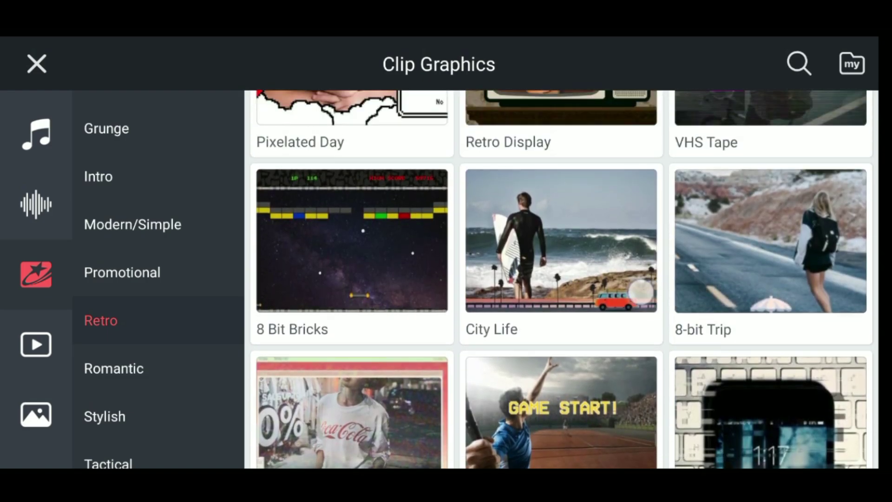
{"action": "scroll", "coordinate": [697, 279], "scroll_direction": "down", "scroll_amount": 2}
{"action": "scroll", "coordinate": [614, 279], "scroll_direction": "up", "scroll_amount": 1}
{"action": "scroll", "coordinate": [613, 279], "scroll_direction": "up", "scroll_amount": 3}
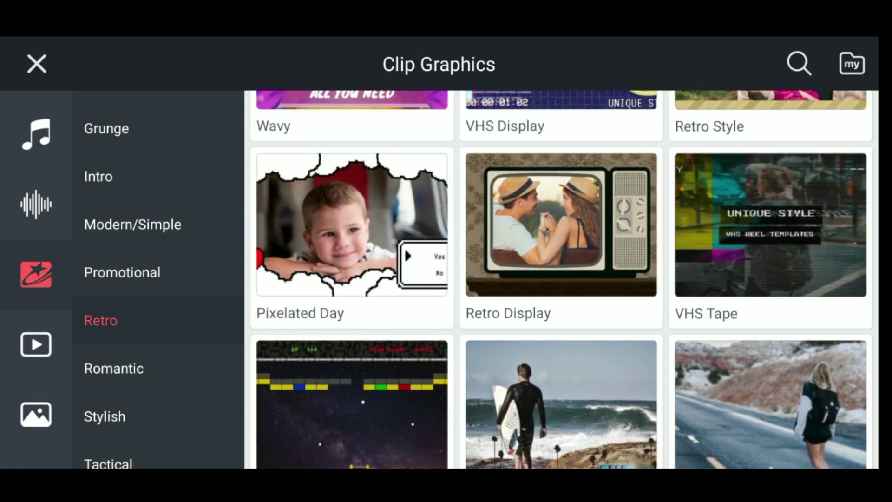
{"action": "scroll", "coordinate": [617, 314], "scroll_direction": "up", "scroll_amount": 2}
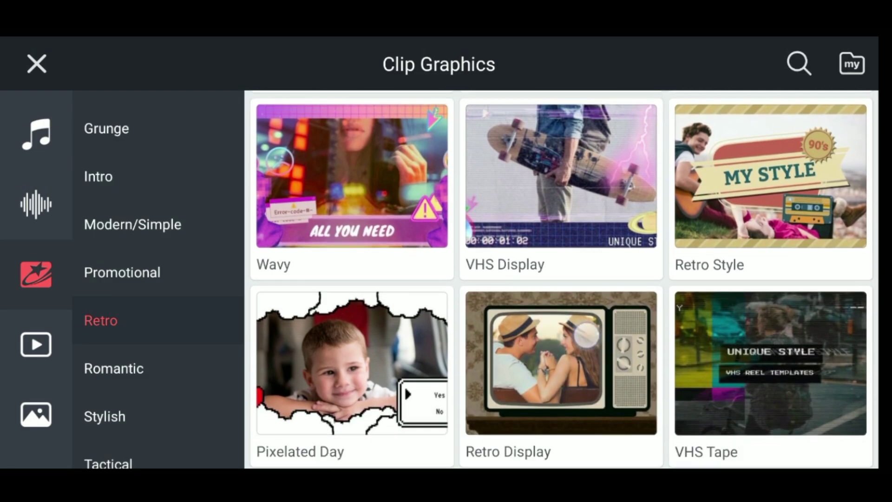
{"action": "scroll", "coordinate": [619, 349], "scroll_direction": "down", "scroll_amount": 1}
{"action": "scroll", "coordinate": [617, 327], "scroll_direction": "down", "scroll_amount": 3}
{"action": "scroll", "coordinate": [618, 327], "scroll_direction": "down", "scroll_amount": 2}
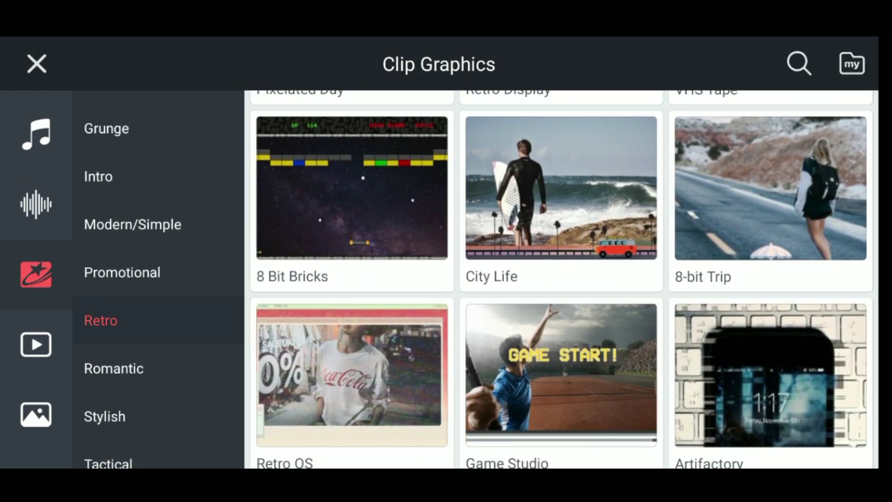
Show the Romantic and Stylish packs, briefly opening the installed Superscripts 2 details.
{"action": "left_click", "coordinate": [114, 368]}
{"action": "scroll", "coordinate": [618, 314], "scroll_direction": "down", "scroll_amount": 2}
{"action": "scroll", "coordinate": [618, 314], "scroll_direction": "down", "scroll_amount": 3}
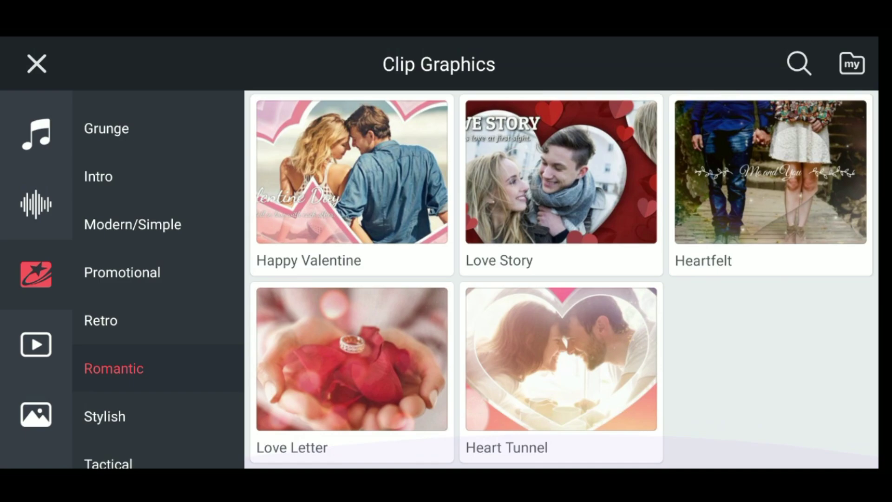
{"action": "left_click_drag", "start_coordinate": [119, 300], "coordinate": [119, 279]}
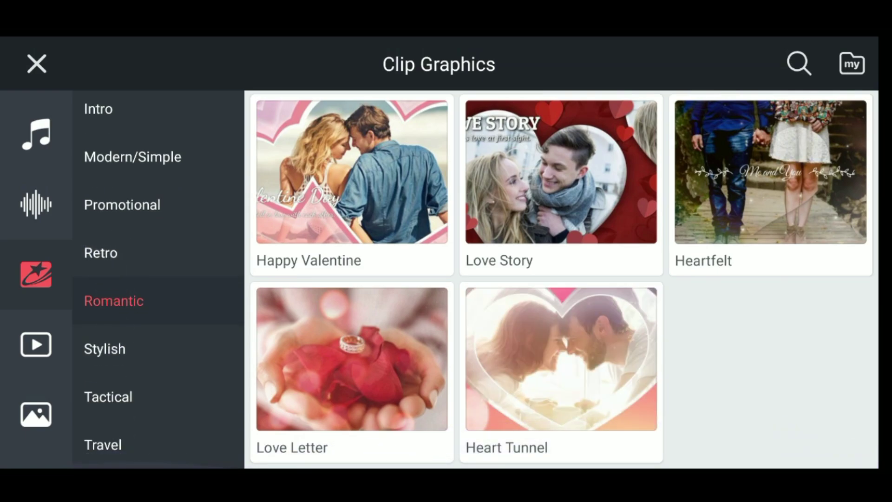
{"action": "left_click", "coordinate": [105, 349]}
{"action": "scroll", "coordinate": [692, 314], "scroll_direction": "down", "scroll_amount": 2}
{"action": "scroll", "coordinate": [691, 260], "scroll_direction": "down", "scroll_amount": 5}
{"action": "scroll", "coordinate": [692, 260], "scroll_direction": "up", "scroll_amount": 2}
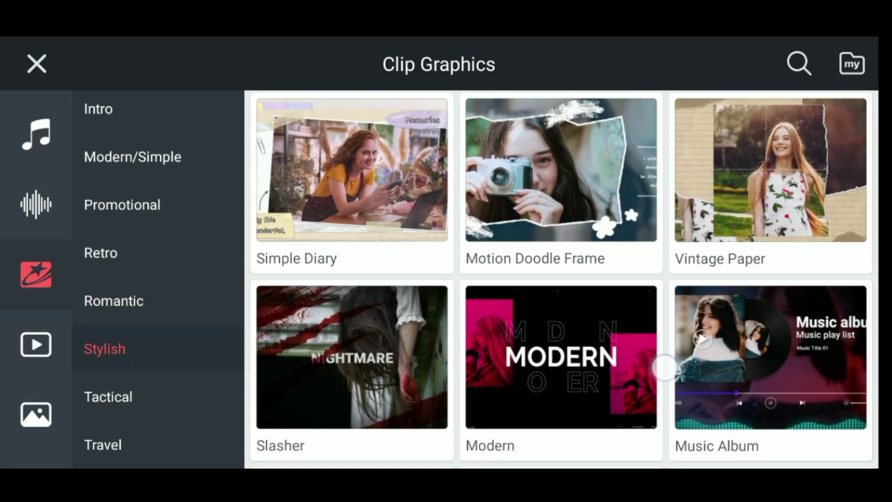
{"action": "scroll", "coordinate": [727, 226], "scroll_direction": "down", "scroll_amount": 2}
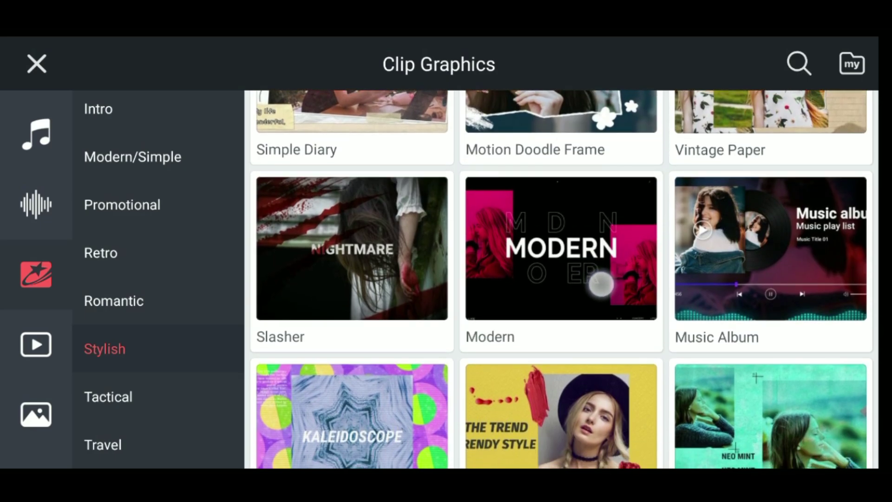
{"action": "scroll", "coordinate": [653, 345], "scroll_direction": "down", "scroll_amount": 5}
{"action": "scroll", "coordinate": [653, 345], "scroll_direction": "down", "scroll_amount": 5}
{"action": "scroll", "coordinate": [653, 345], "scroll_direction": "up", "scroll_amount": 1}
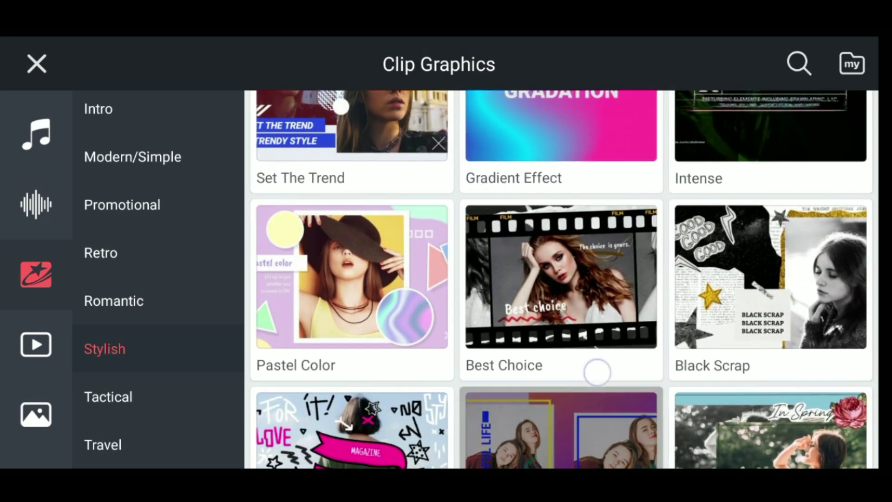
{"action": "scroll", "coordinate": [598, 372], "scroll_direction": "down", "scroll_amount": 8}
{"action": "scroll", "coordinate": [630, 380], "scroll_direction": "up", "scroll_amount": 2}
{"action": "scroll", "coordinate": [630, 381], "scroll_direction": "up", "scroll_amount": 2}
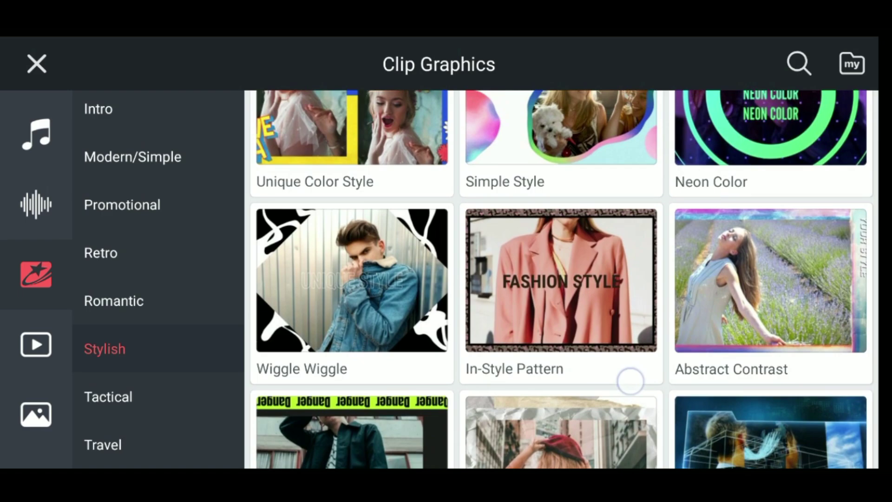
{"action": "scroll", "coordinate": [630, 381], "scroll_direction": "up", "scroll_amount": 2}
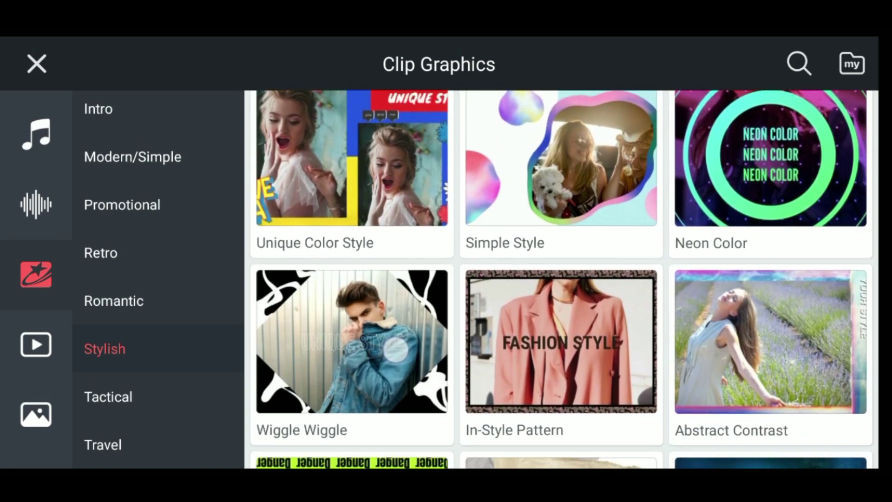
{"action": "scroll", "coordinate": [395, 349], "scroll_direction": "down", "scroll_amount": 8}
{"action": "left_click", "coordinate": [380, 355]}
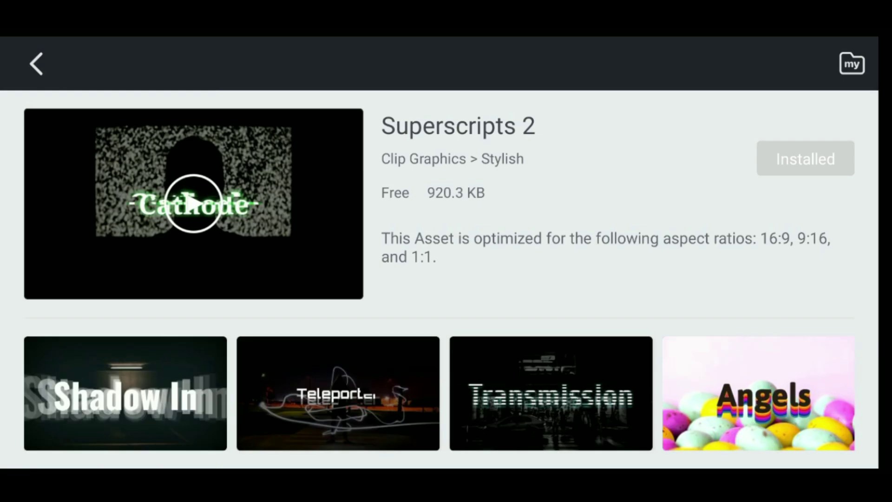
{"action": "left_click", "coordinate": [36, 63]}
{"action": "scroll", "coordinate": [636, 282], "scroll_direction": "down", "scroll_amount": 10}
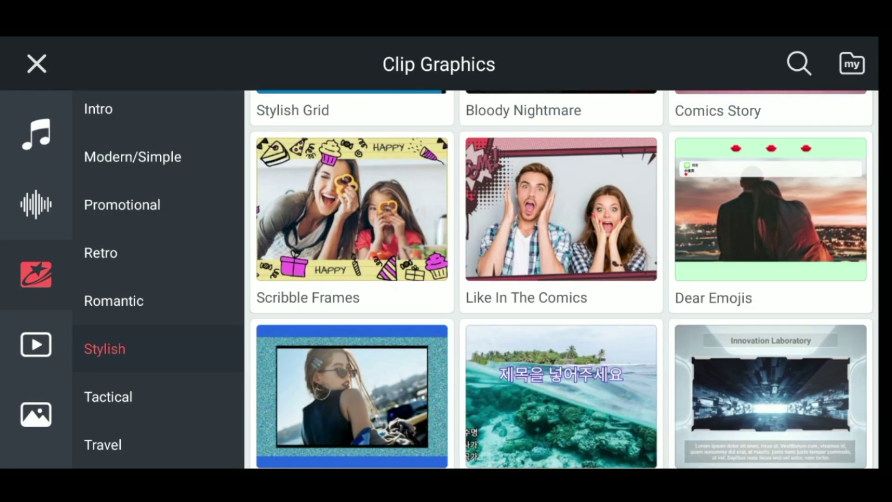
{"action": "scroll", "coordinate": [636, 282], "scroll_direction": "down", "scroll_amount": 3}
Scroll the Tactical clip graphics, then the Travel packs like Trip Memories, Cam Motion and Grid Shift.
{"action": "left_click", "coordinate": [108, 396]}
{"action": "scroll", "coordinate": [676, 291], "scroll_direction": "down", "scroll_amount": 3}
{"action": "scroll", "coordinate": [675, 291], "scroll_direction": "down", "scroll_amount": 1}
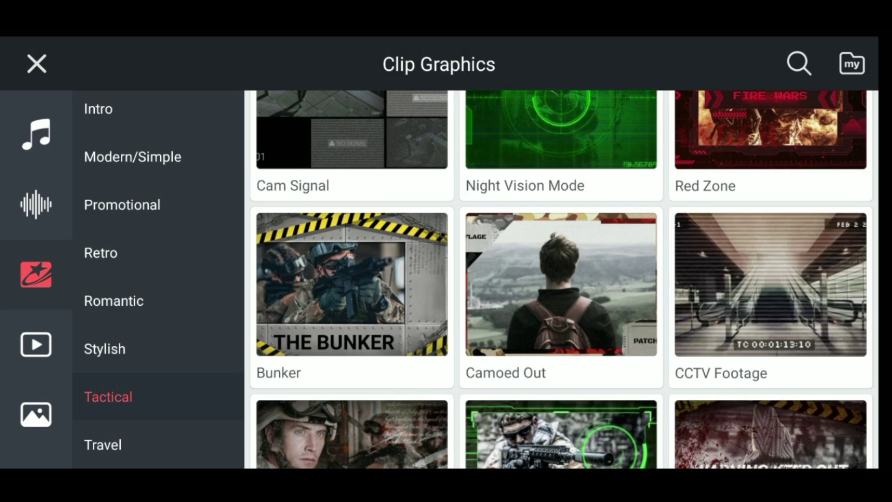
{"action": "scroll", "coordinate": [626, 260], "scroll_direction": "up", "scroll_amount": 2}
{"action": "left_click", "coordinate": [383, 157]}
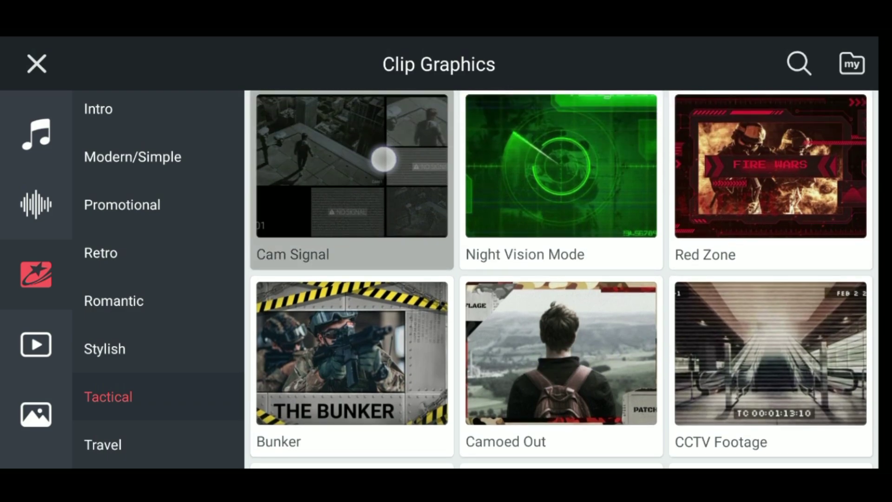
{"action": "scroll", "coordinate": [382, 157], "scroll_direction": "down", "scroll_amount": 3}
{"action": "scroll", "coordinate": [742, 244], "scroll_direction": "down", "scroll_amount": 1}
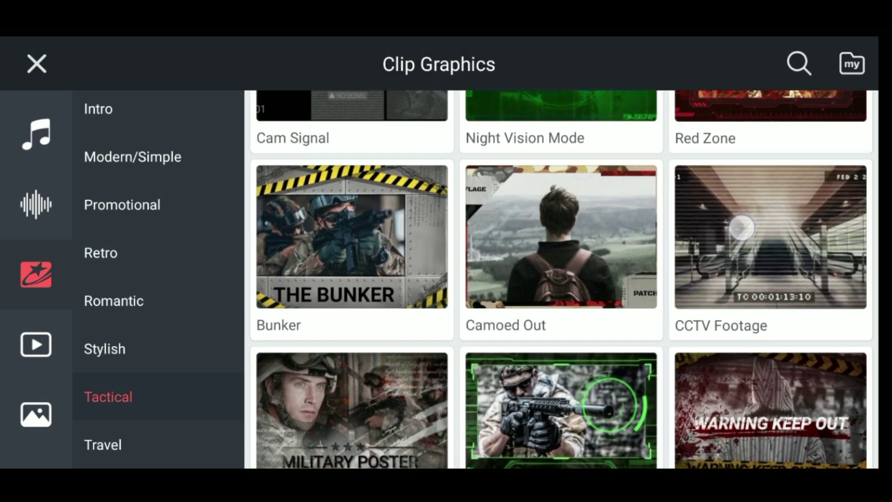
{"action": "scroll", "coordinate": [645, 307], "scroll_direction": "down", "scroll_amount": 3}
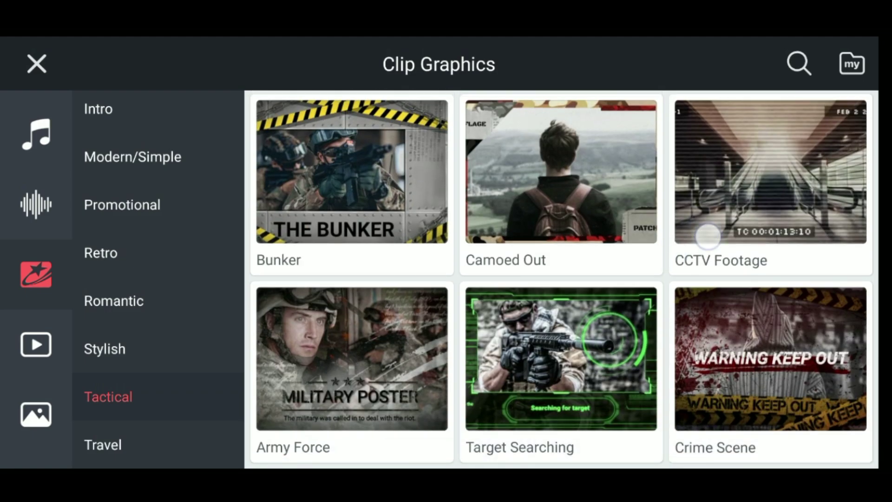
{"action": "scroll", "coordinate": [704, 223], "scroll_direction": "up", "scroll_amount": 5}
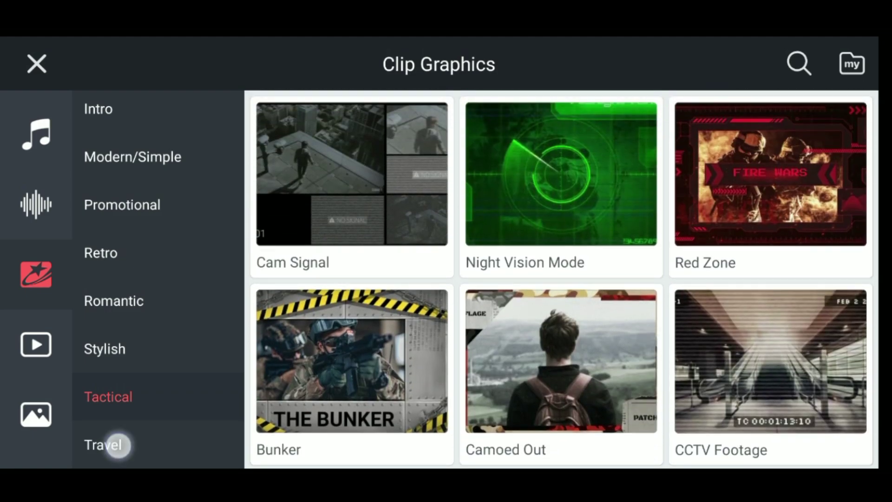
{"action": "left_click", "coordinate": [116, 444]}
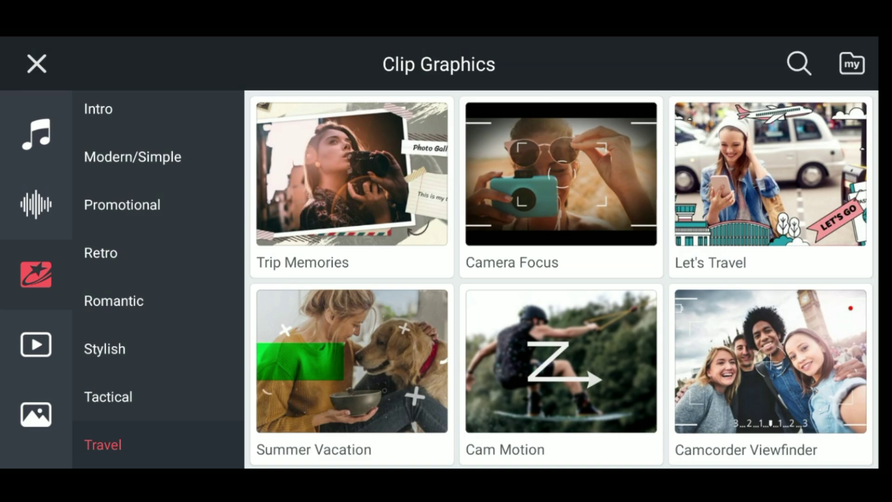
{"action": "scroll", "coordinate": [371, 175], "scroll_direction": "down", "scroll_amount": 1}
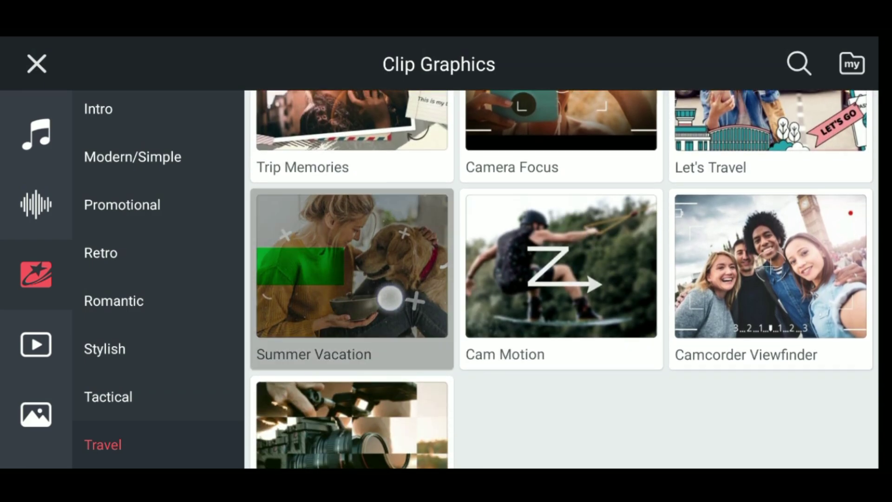
{"action": "scroll", "coordinate": [388, 294], "scroll_direction": "down", "scroll_amount": 3}
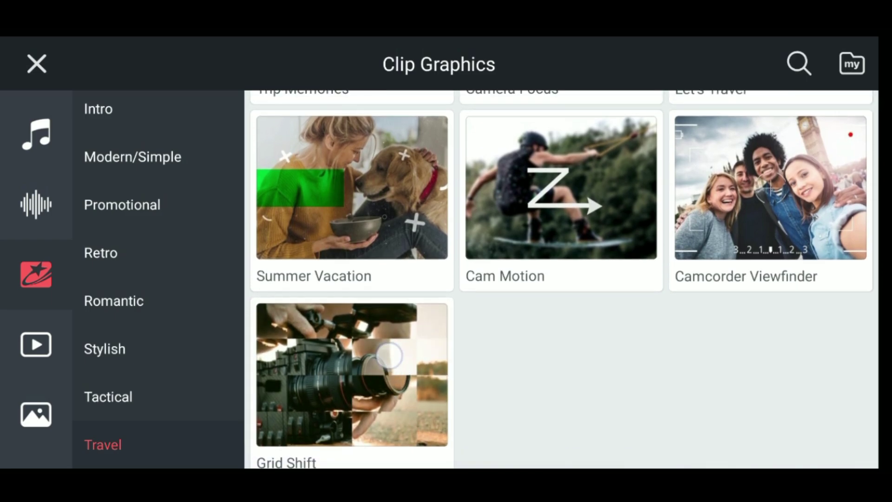
{"action": "scroll", "coordinate": [430, 310], "scroll_direction": "up", "scroll_amount": 3}
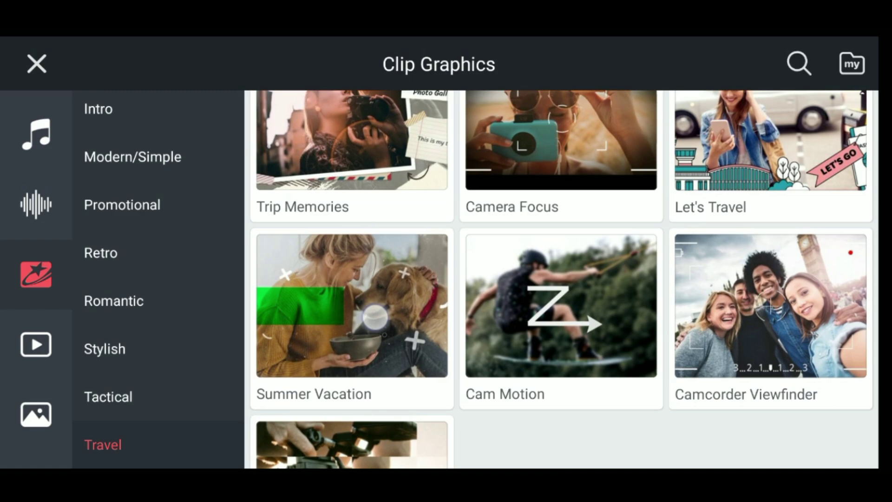
{"action": "scroll", "coordinate": [362, 321], "scroll_direction": "up", "scroll_amount": 1}
{"action": "left_click_drag", "start_coordinate": [142, 334], "coordinate": [80, 180]}
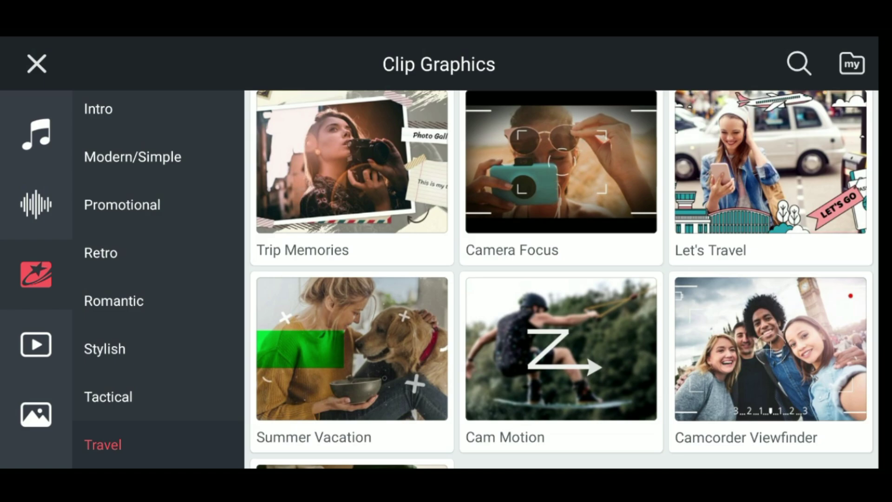
Scroll through the Videos section of the asset store.
{"action": "left_click", "coordinate": [32, 355]}
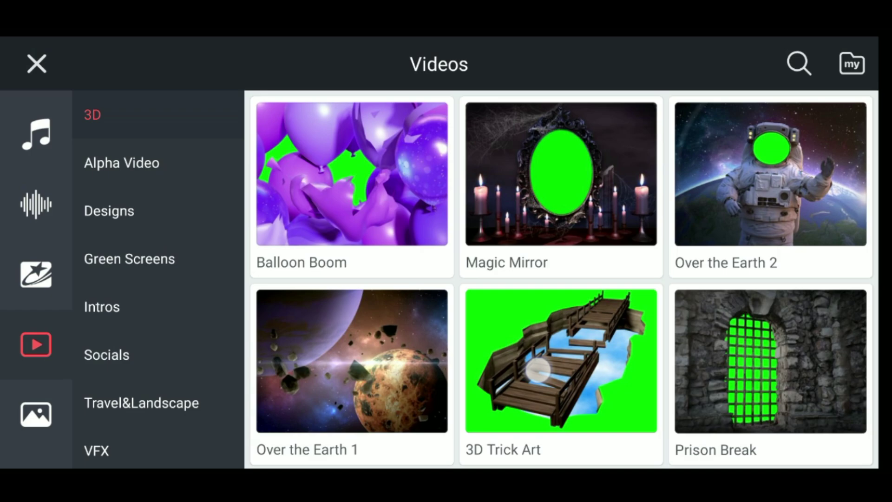
{"action": "left_click_drag", "start_coordinate": [537, 371], "coordinate": [536, 126]}
{"action": "left_click_drag", "start_coordinate": [557, 384], "coordinate": [557, 126]}
{"action": "left_click_drag", "start_coordinate": [627, 175], "coordinate": [636, 319]}
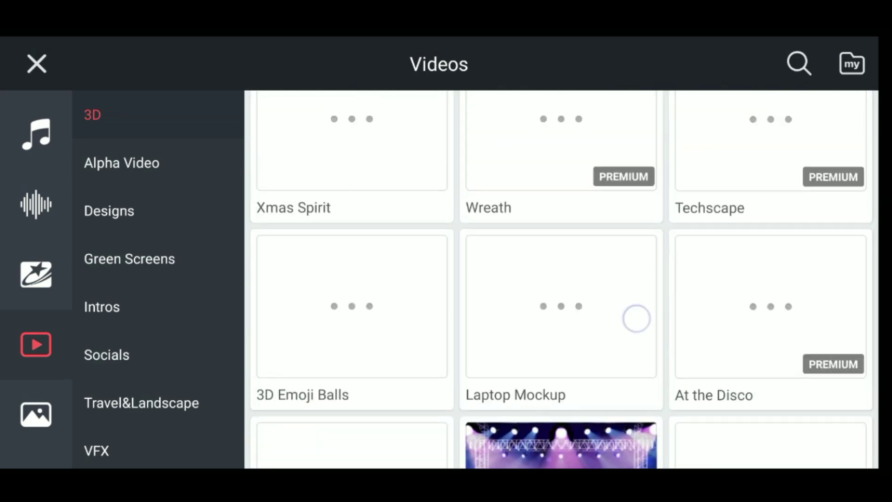
{"action": "left_click_drag", "start_coordinate": [636, 209], "coordinate": [693, 384]}
Browse Images and Music's R&B / Soul tracks, then return to the store home page.
{"action": "left_click", "coordinate": [36, 415]}
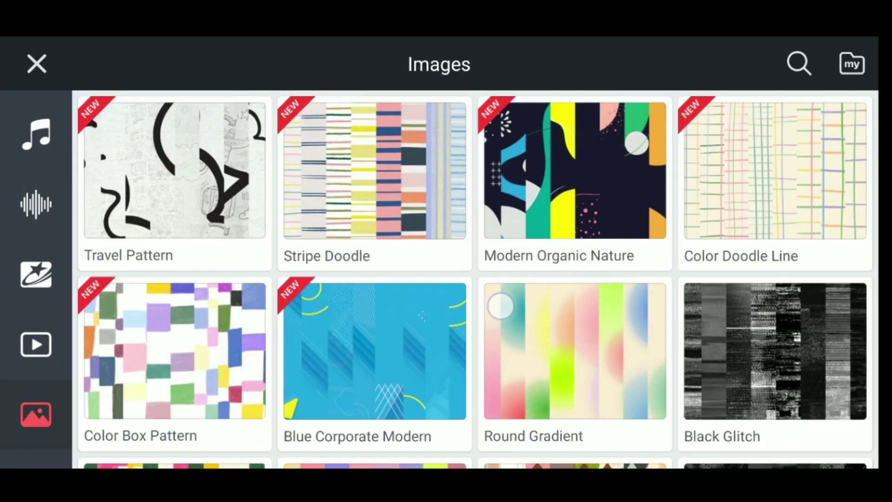
{"action": "left_click_drag", "start_coordinate": [536, 349], "coordinate": [536, 105]}
{"action": "left_click", "coordinate": [36, 134]}
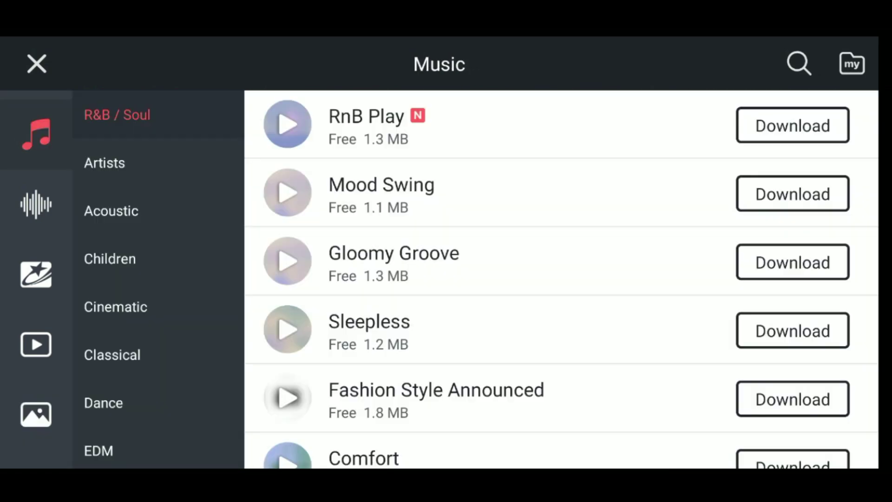
{"action": "left_click_drag", "start_coordinate": [36, 174], "coordinate": [36, 383]}
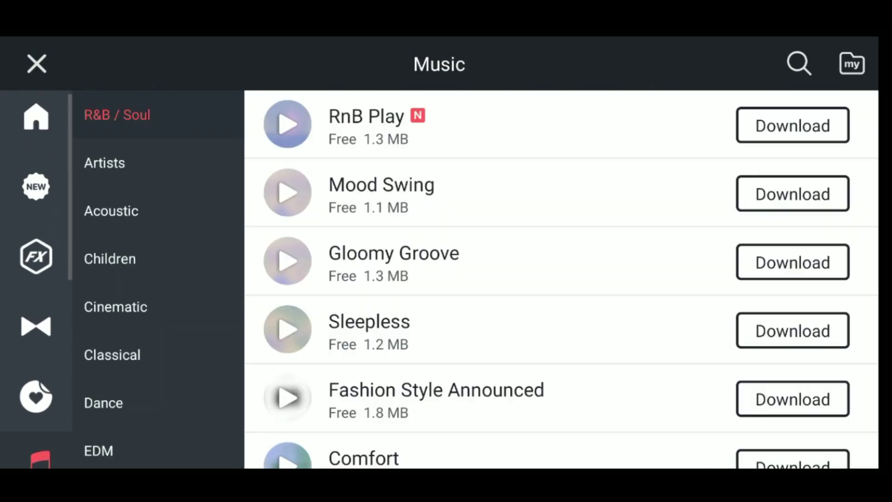
{"action": "left_click", "coordinate": [36, 125]}
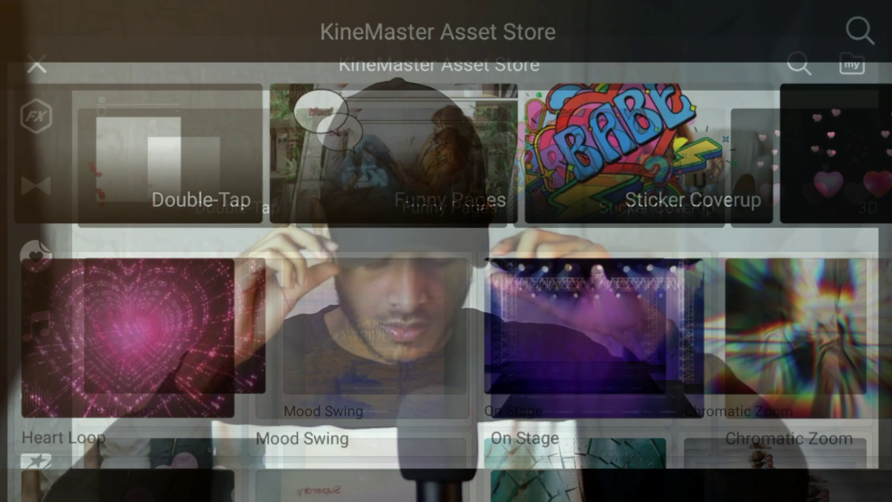